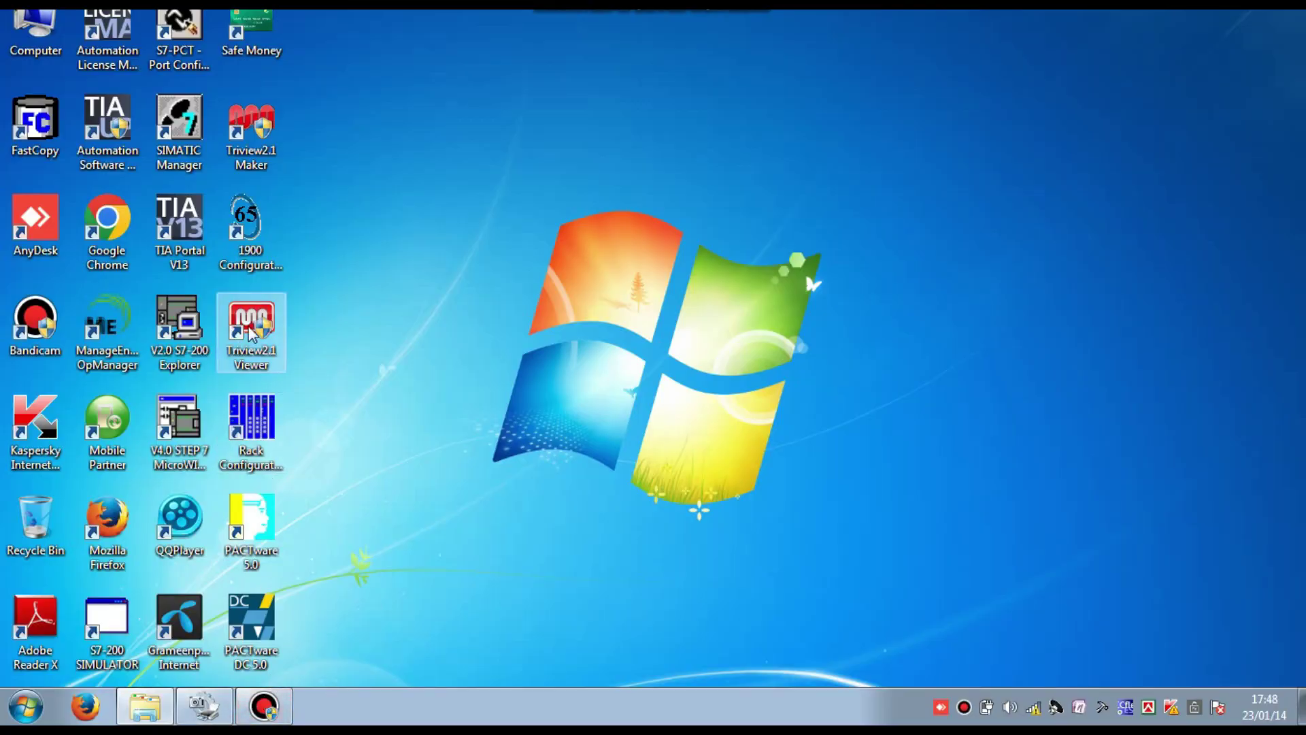
- Relaunch the 1900 Configuration Software from its desktop shortcut with Run as administrator
left_click(257, 250)
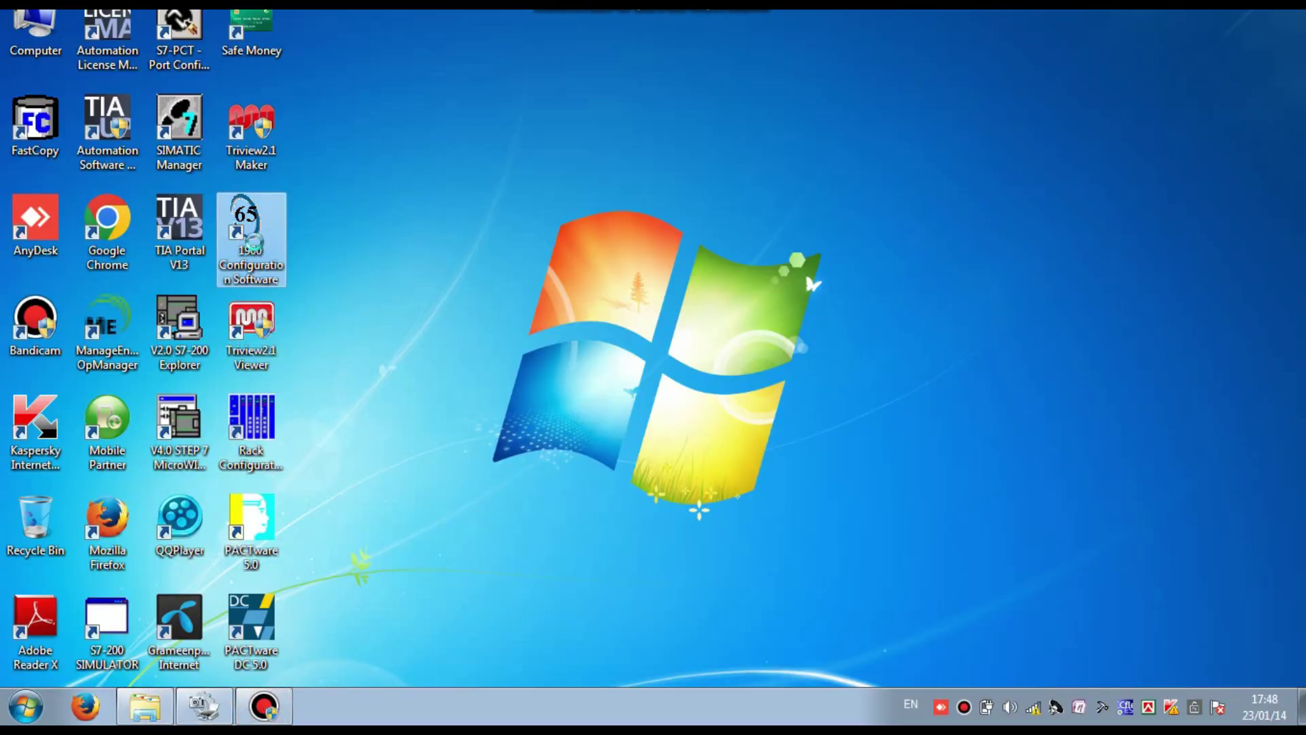
right_click(257, 250)
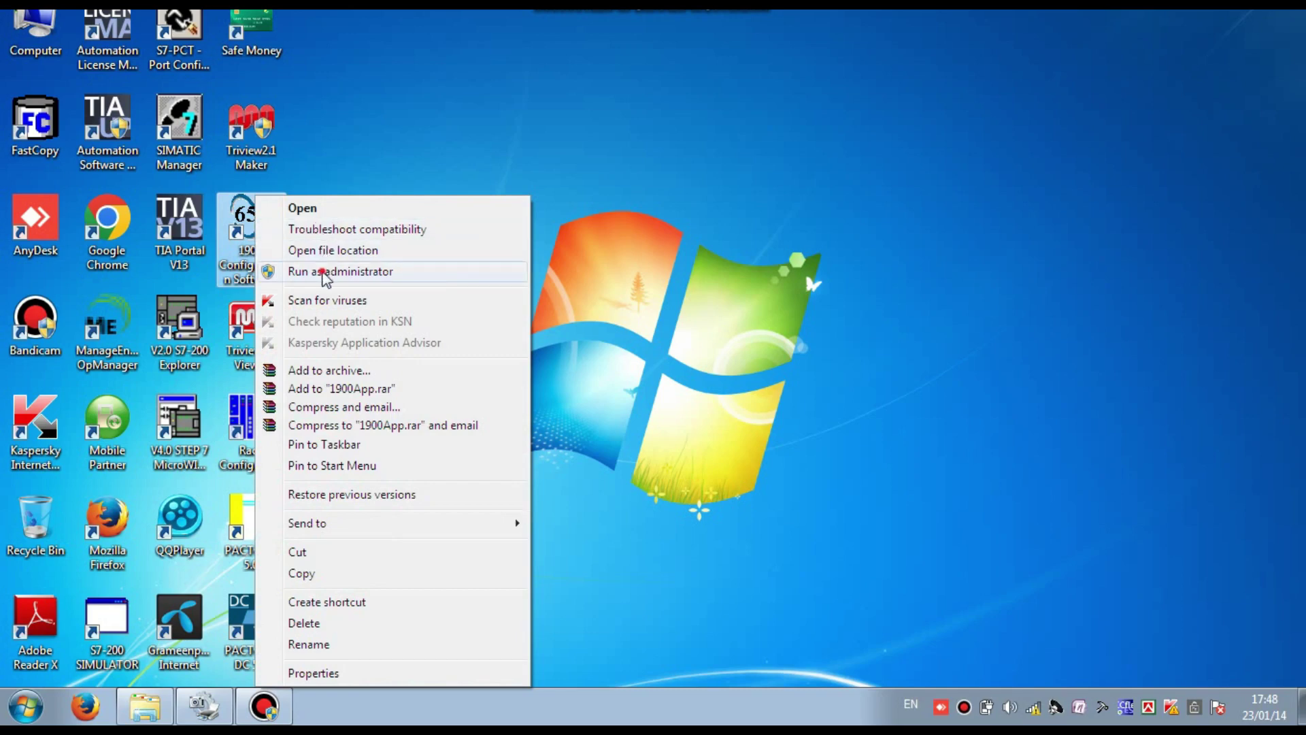
left_click(323, 271)
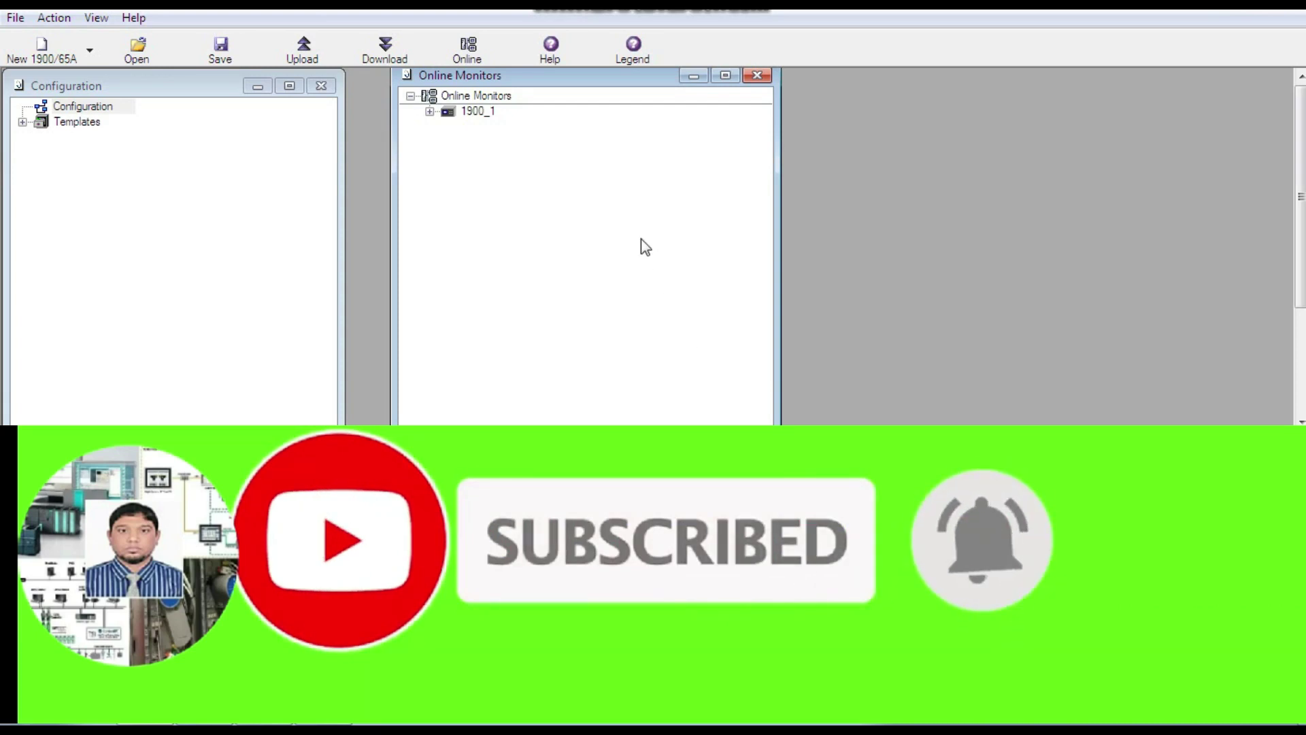
- Upload the configuration from the online 1900_1 monitor at 192.168.0.1
left_click(468, 49)
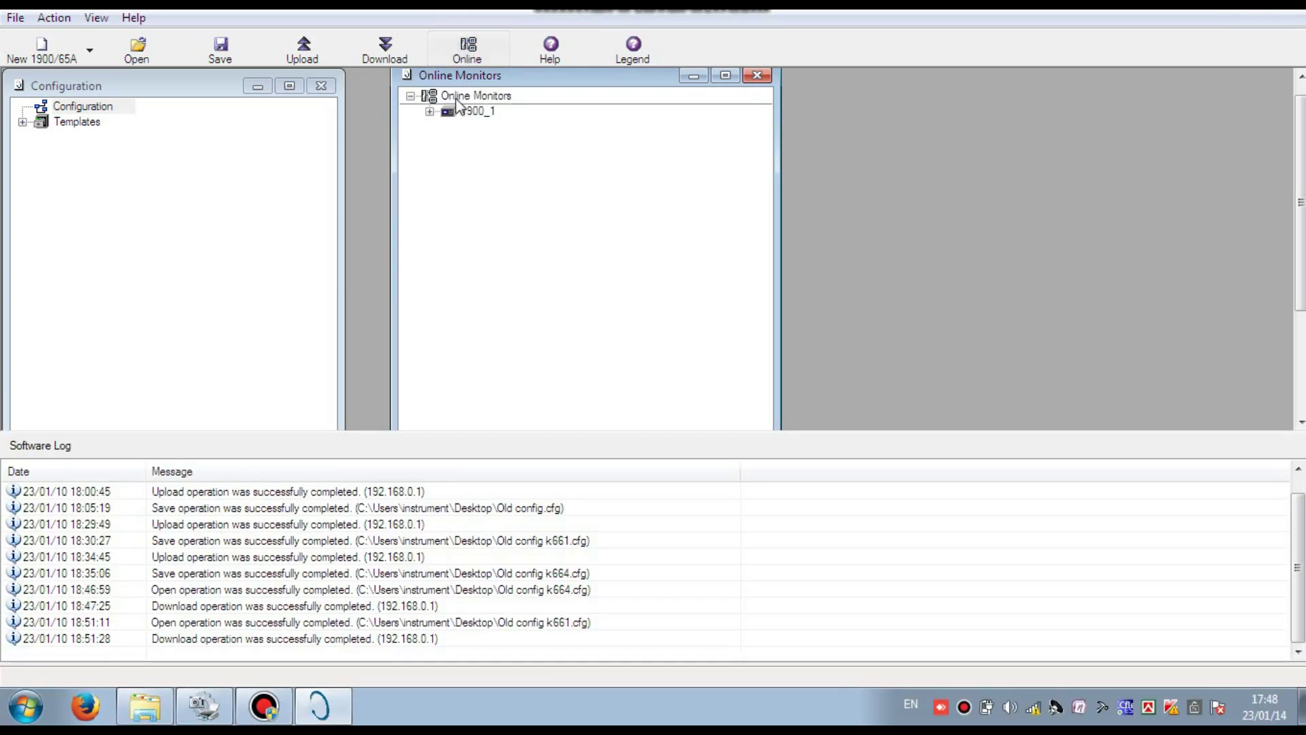
left_click(476, 113)
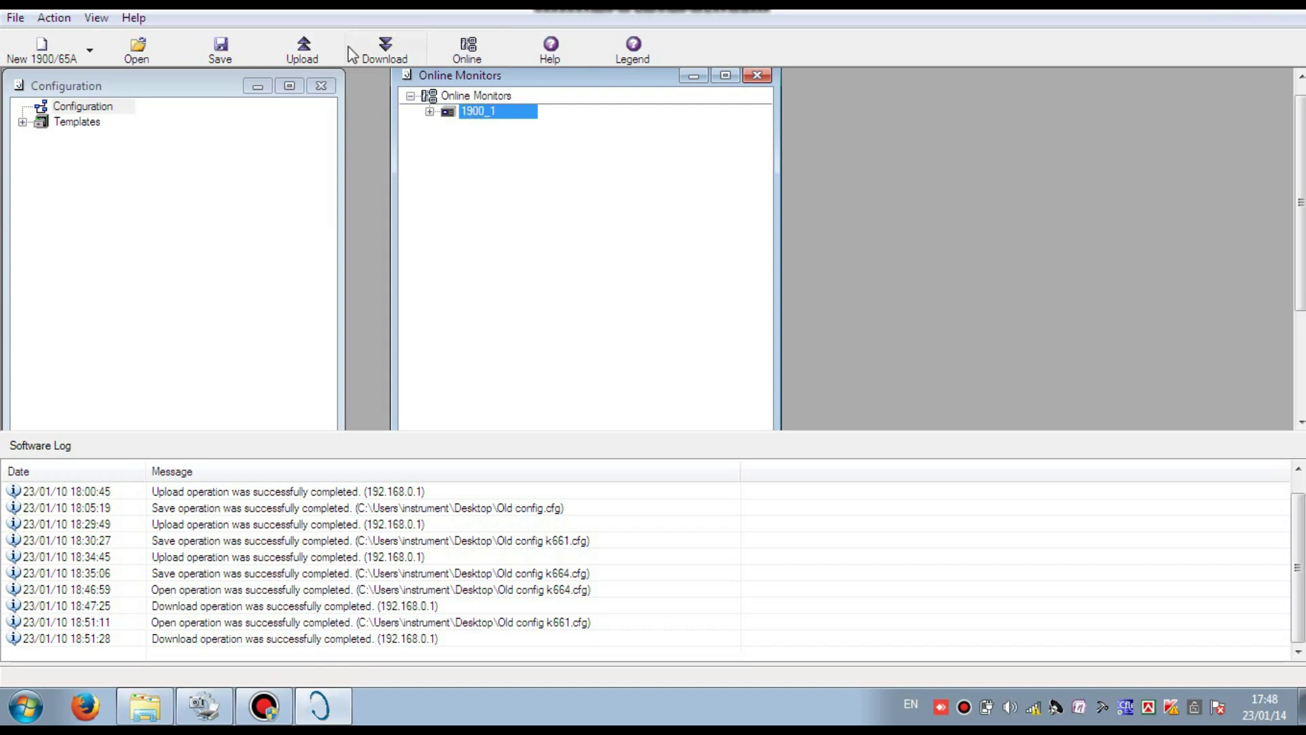
left_click(302, 47)
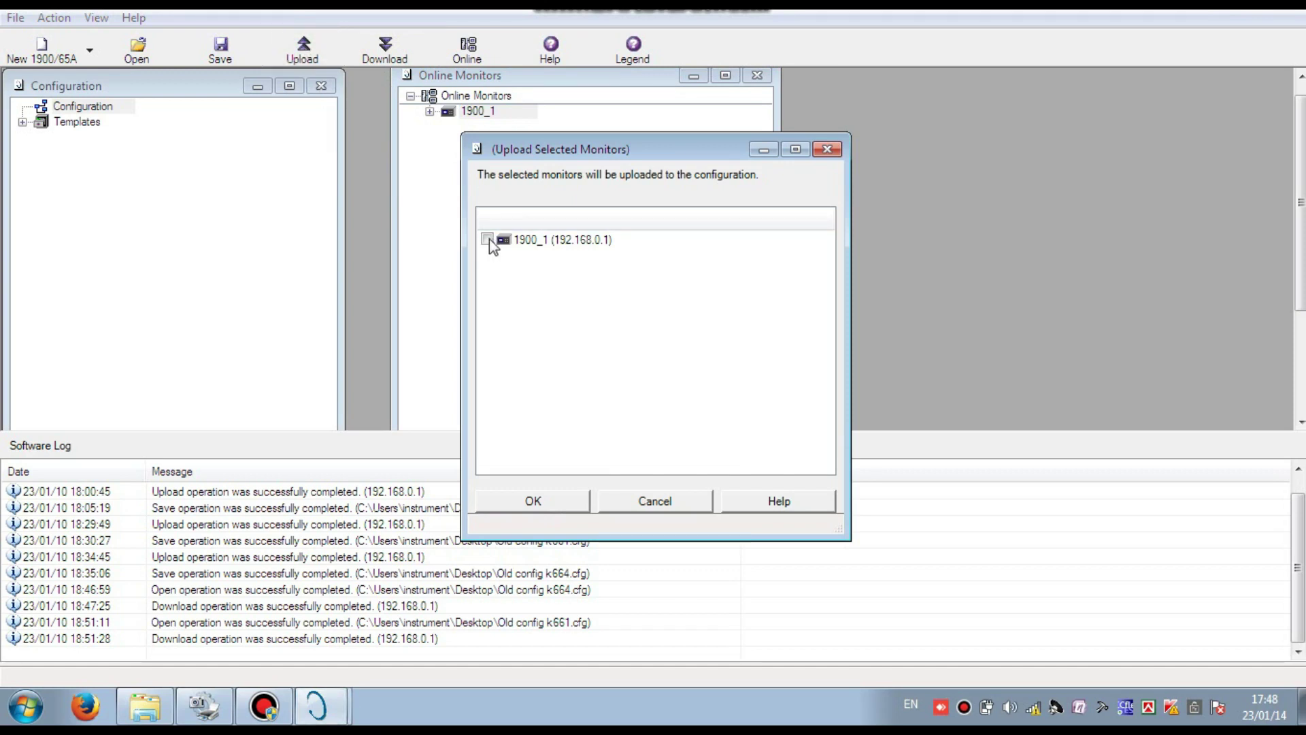
left_click(487, 239)
left_click(537, 500)
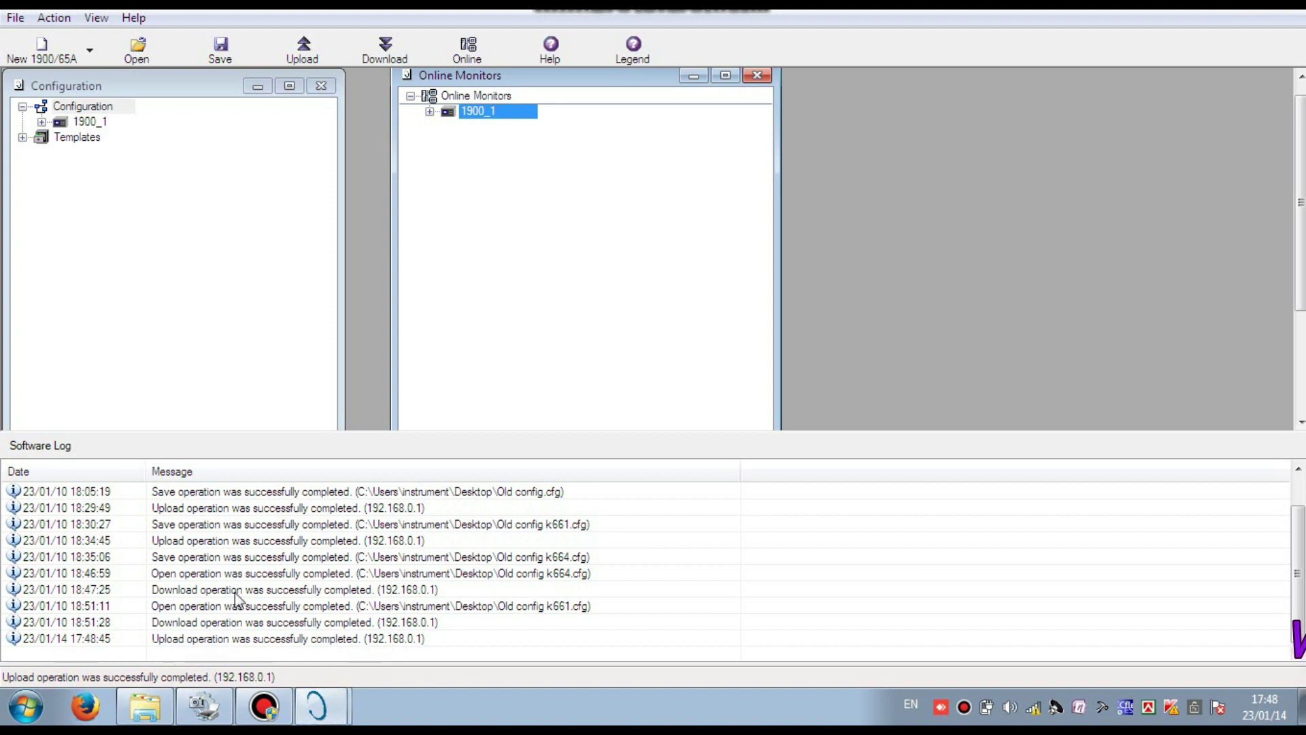
- Expand 1900_1 and Velocity 1, then open the (2) Bias Voltage properties
left_click(41, 122)
left_click(59, 139)
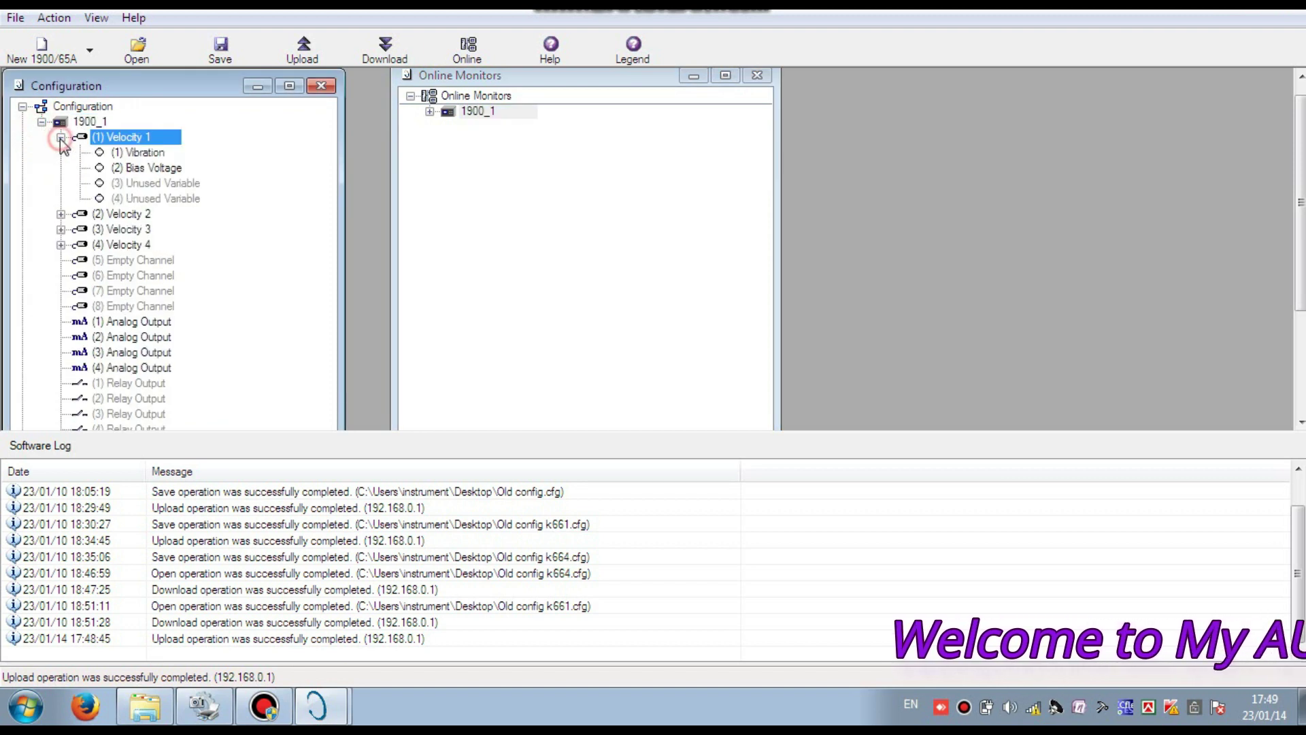
double_click(134, 168)
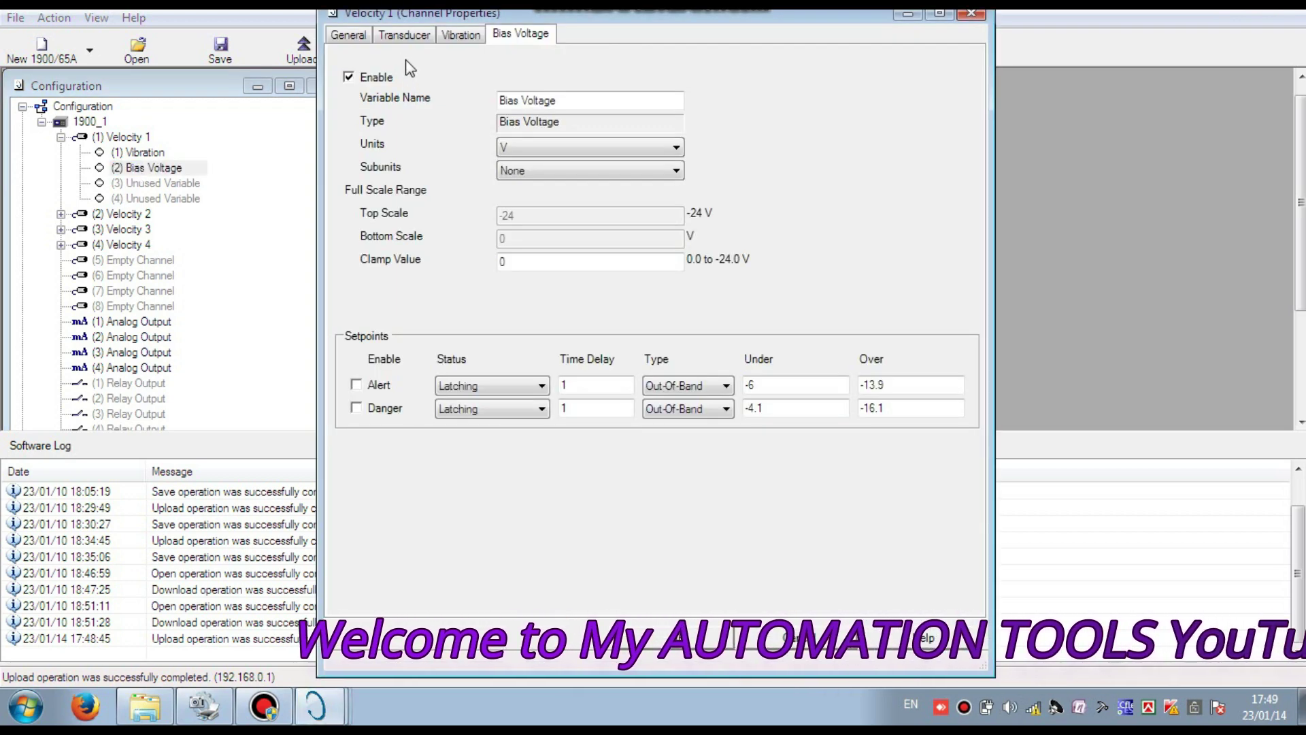
- Review Velocity 1's General, Transducer, Vibration and Bias Voltage tabs
left_click(351, 41)
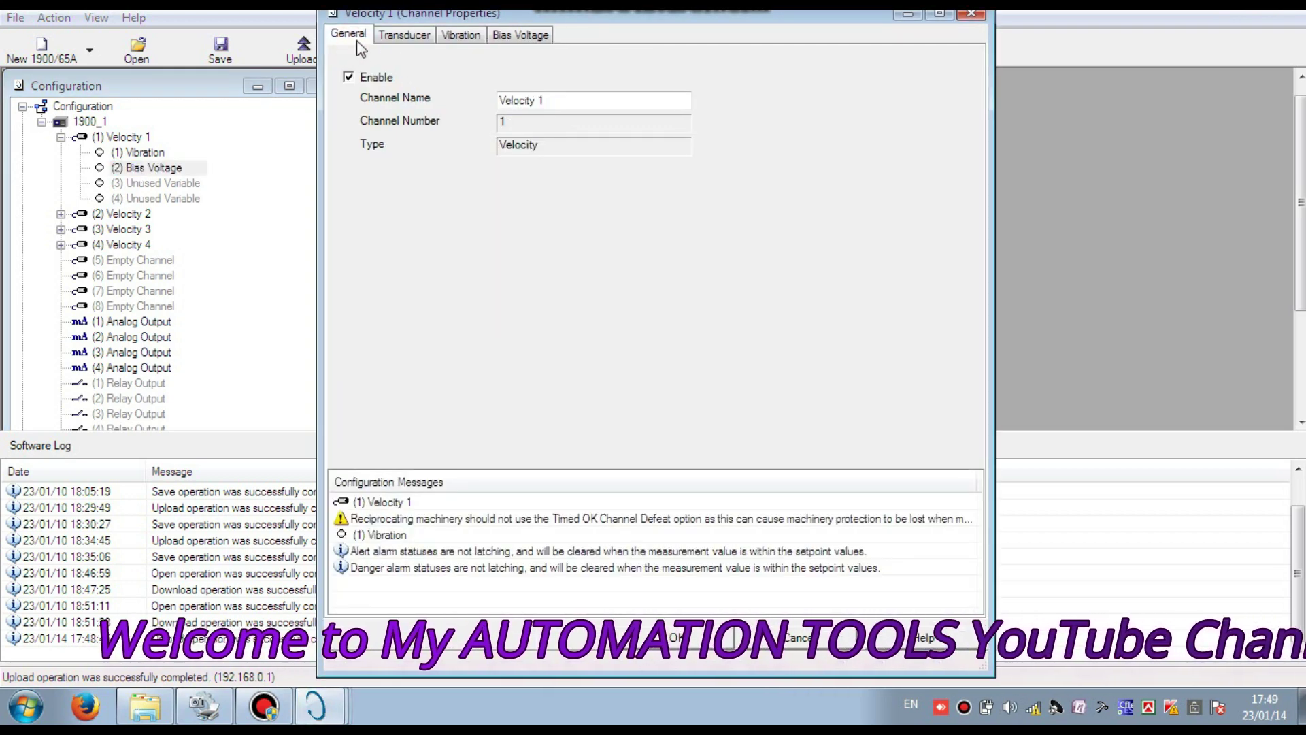
left_click(403, 38)
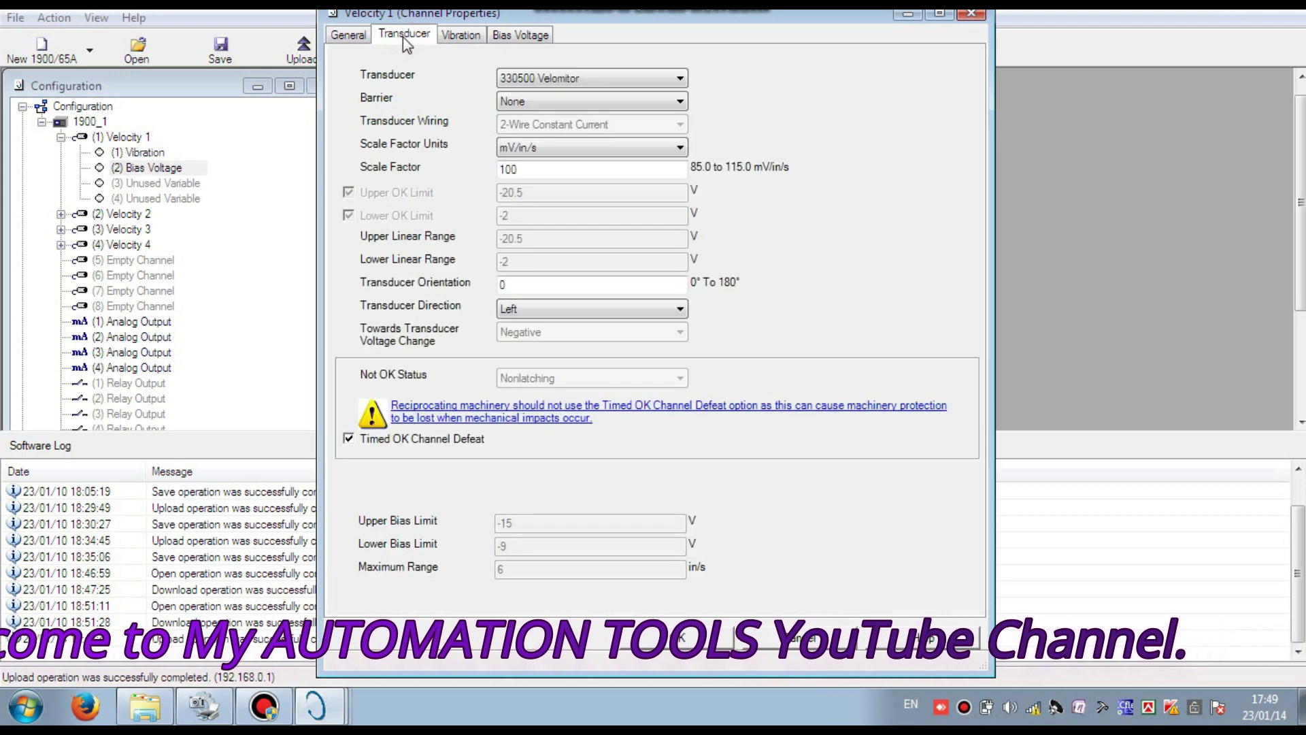
left_click(460, 37)
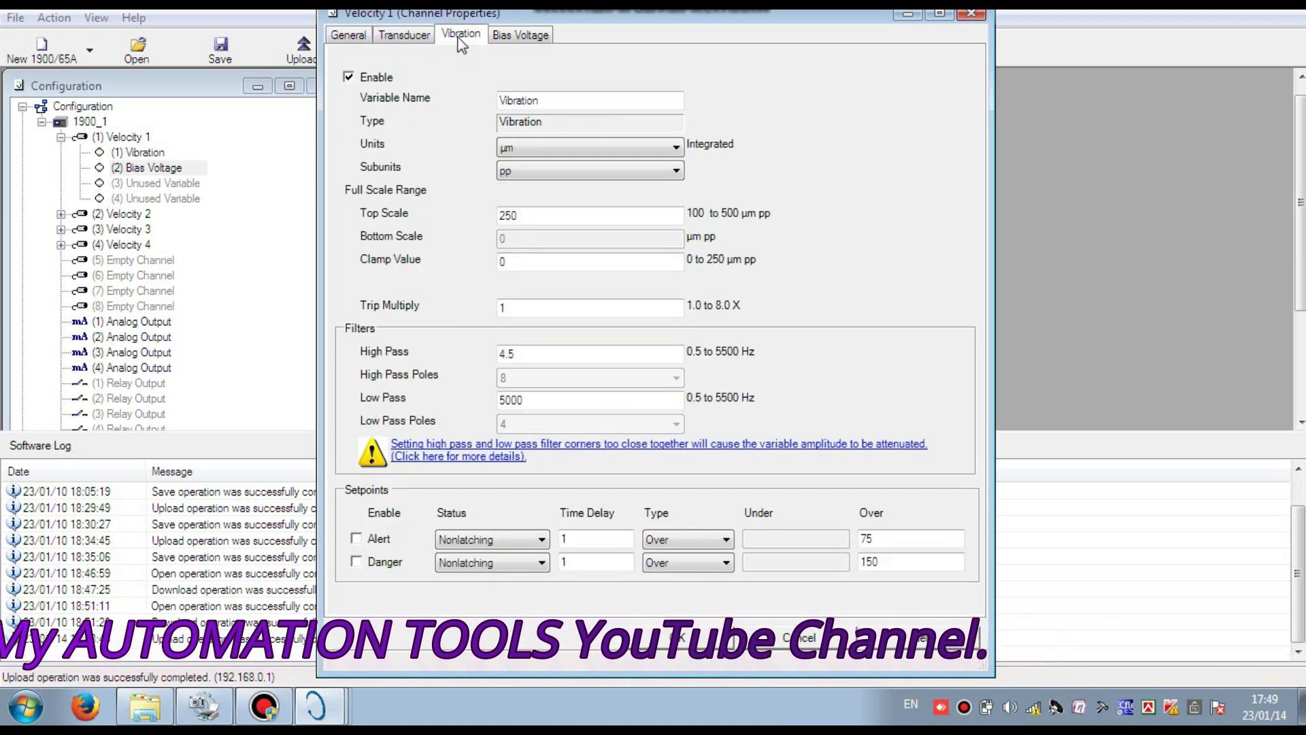
left_click(518, 37)
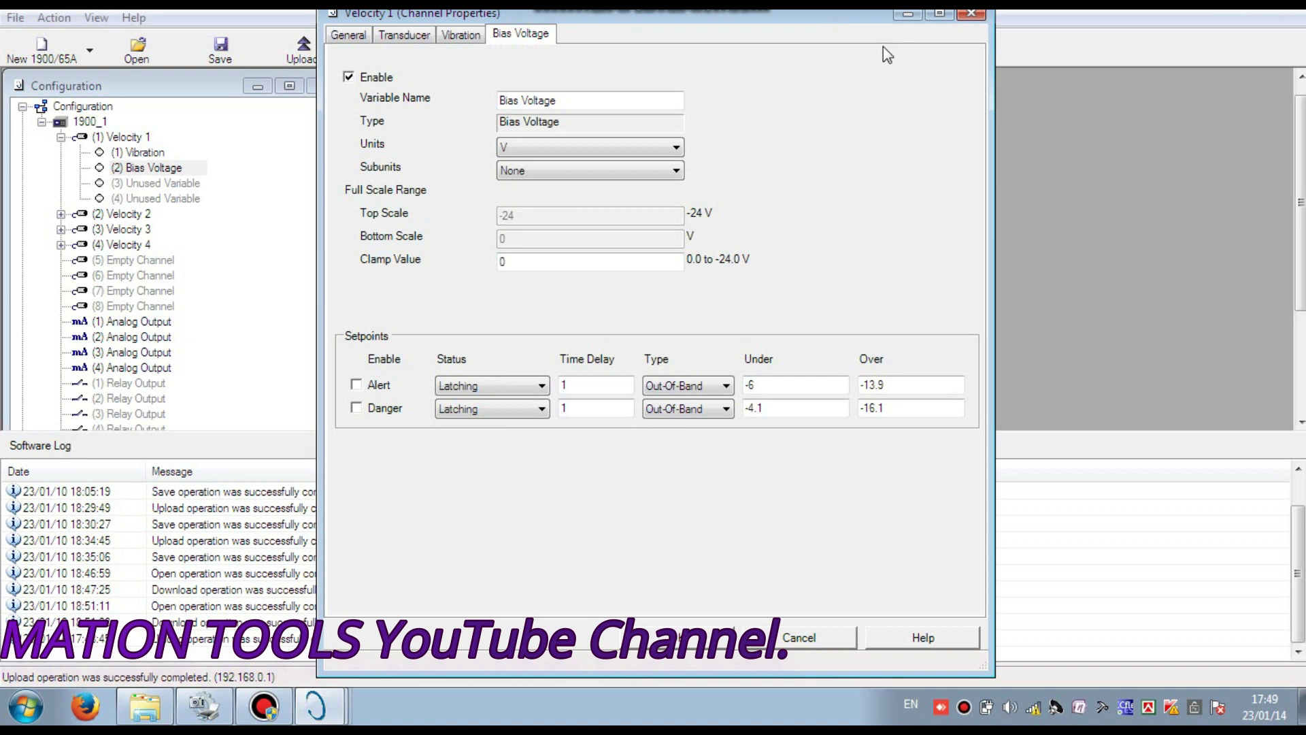
- Close Velocity 1's properties, collapse it, and open Velocity 4's Vibration properties
left_click(971, 14)
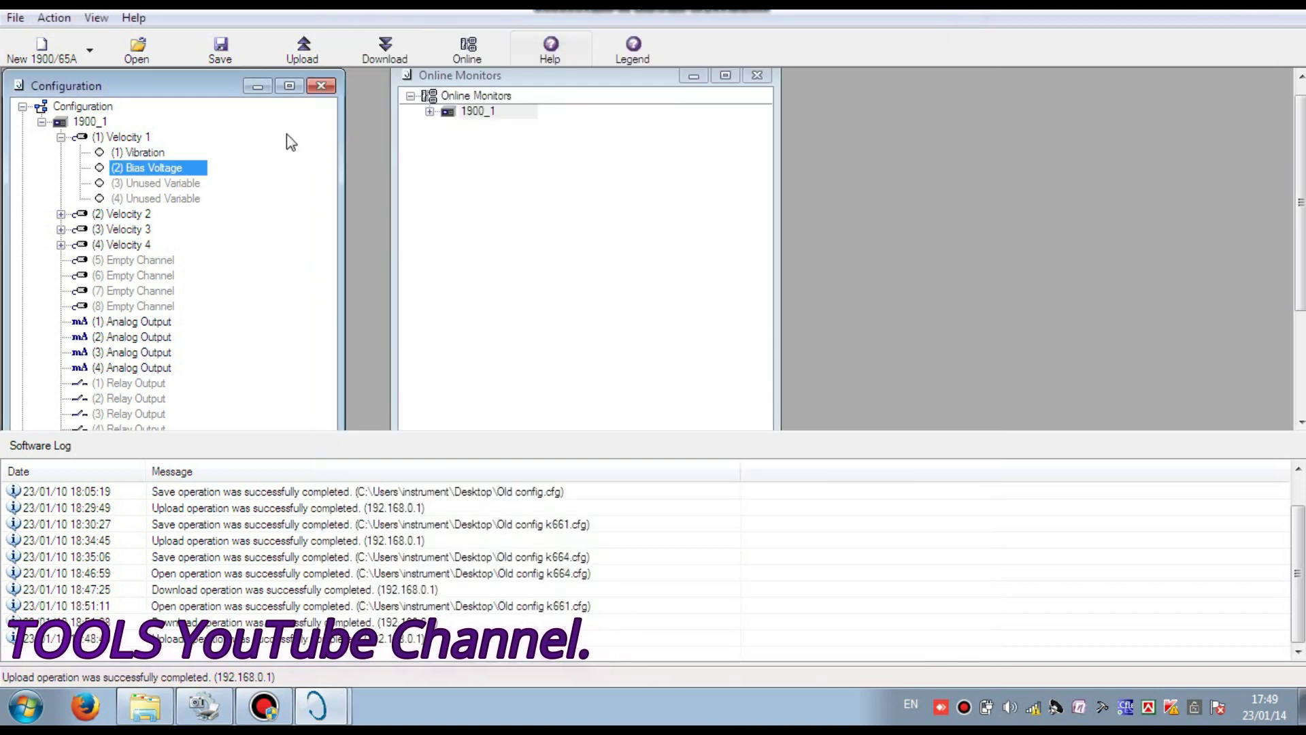
left_click(60, 137)
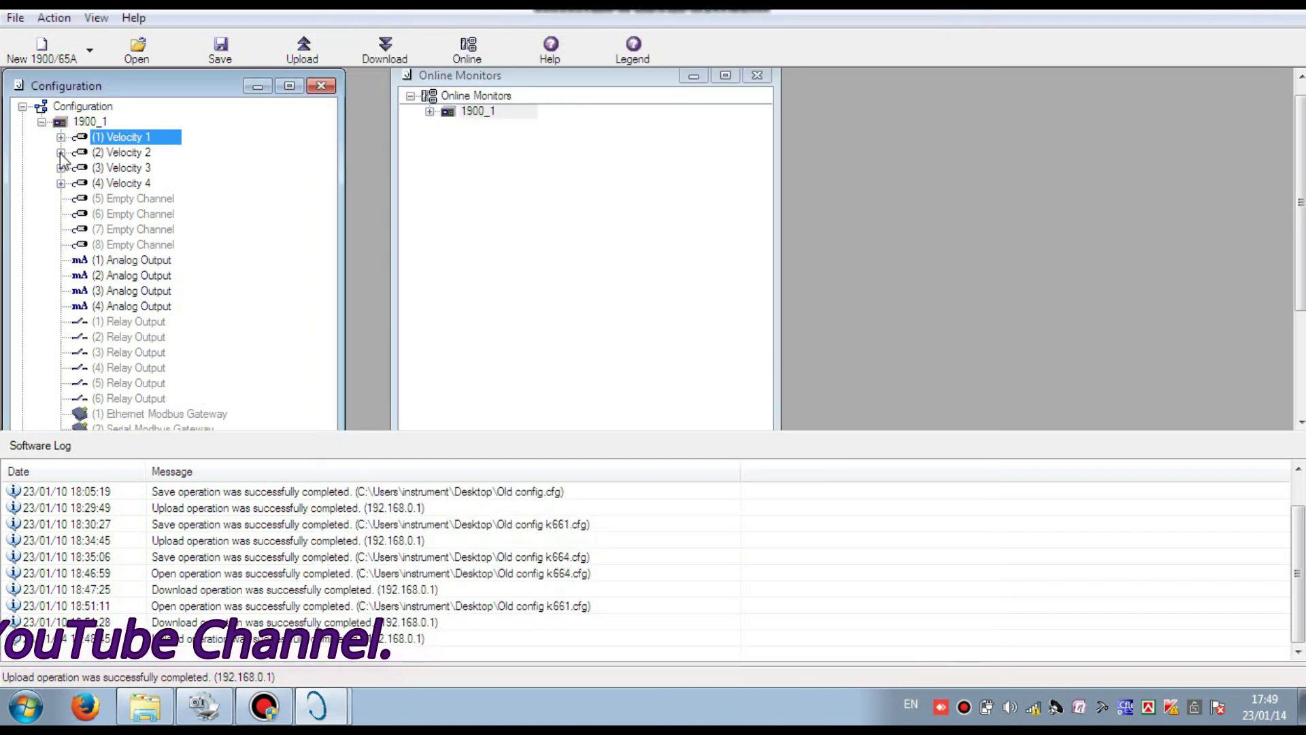
left_click(61, 183)
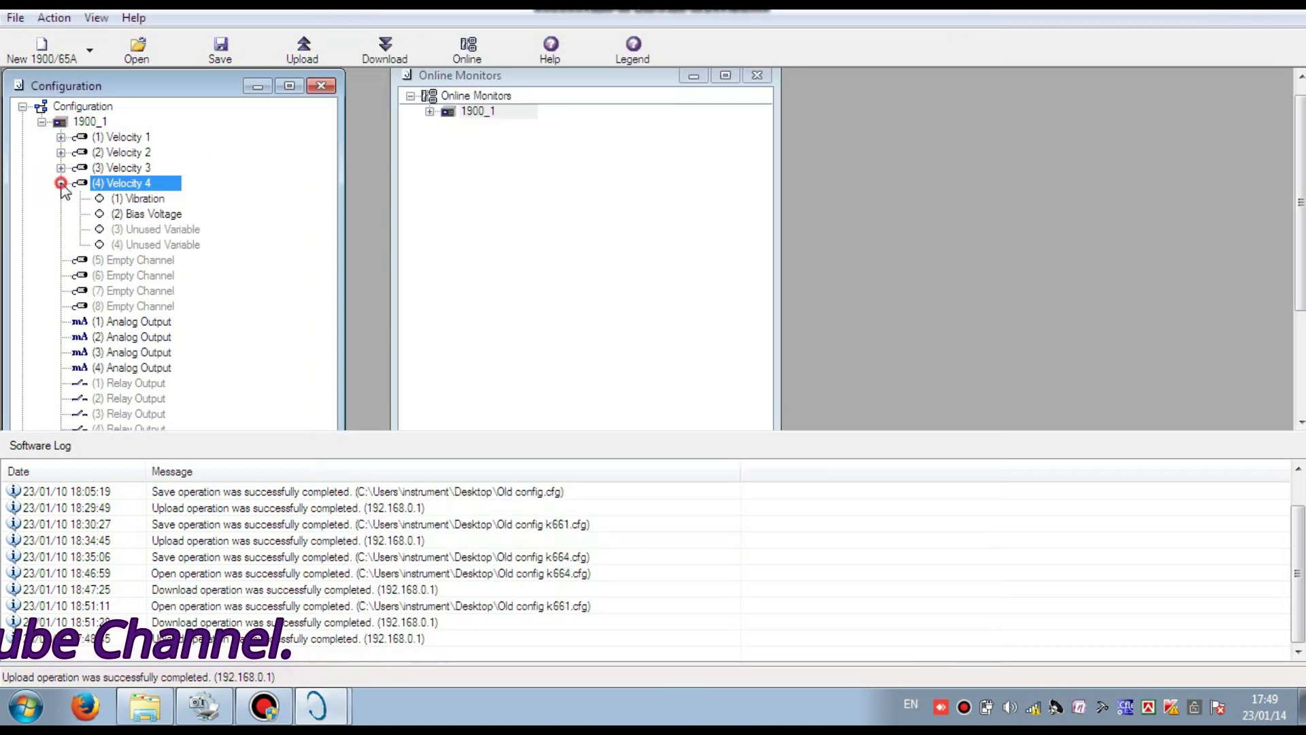
double_click(138, 201)
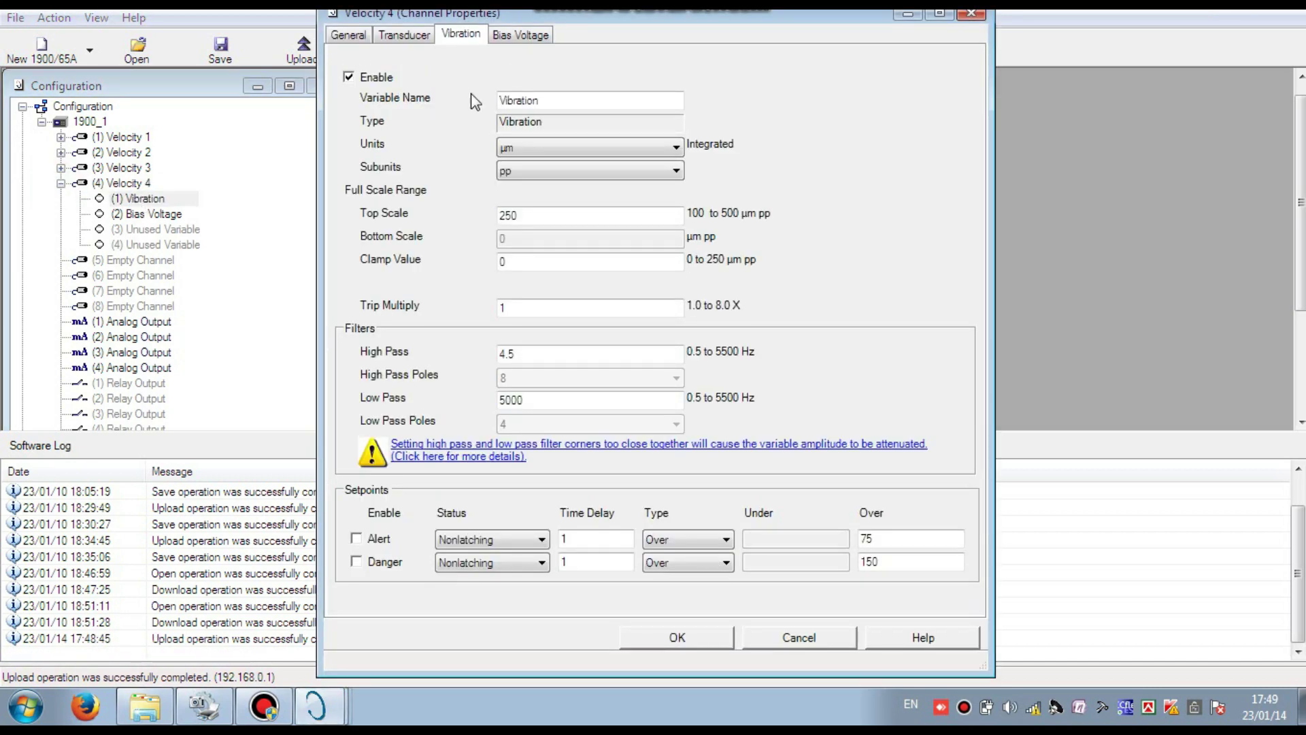
- Review Velocity 4's General, Transducer and Vibration tabs, selecting the Clamp Value and Top Scale fields
left_click(348, 35)
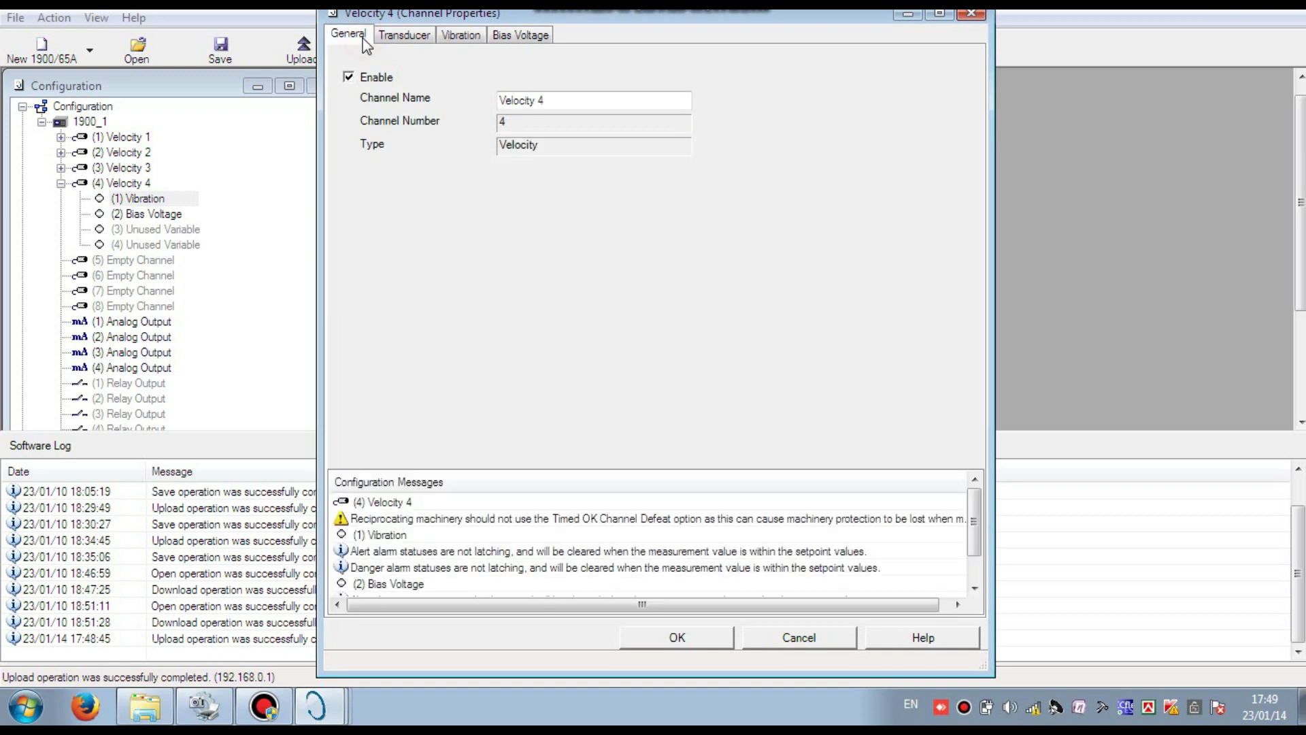
left_click(404, 35)
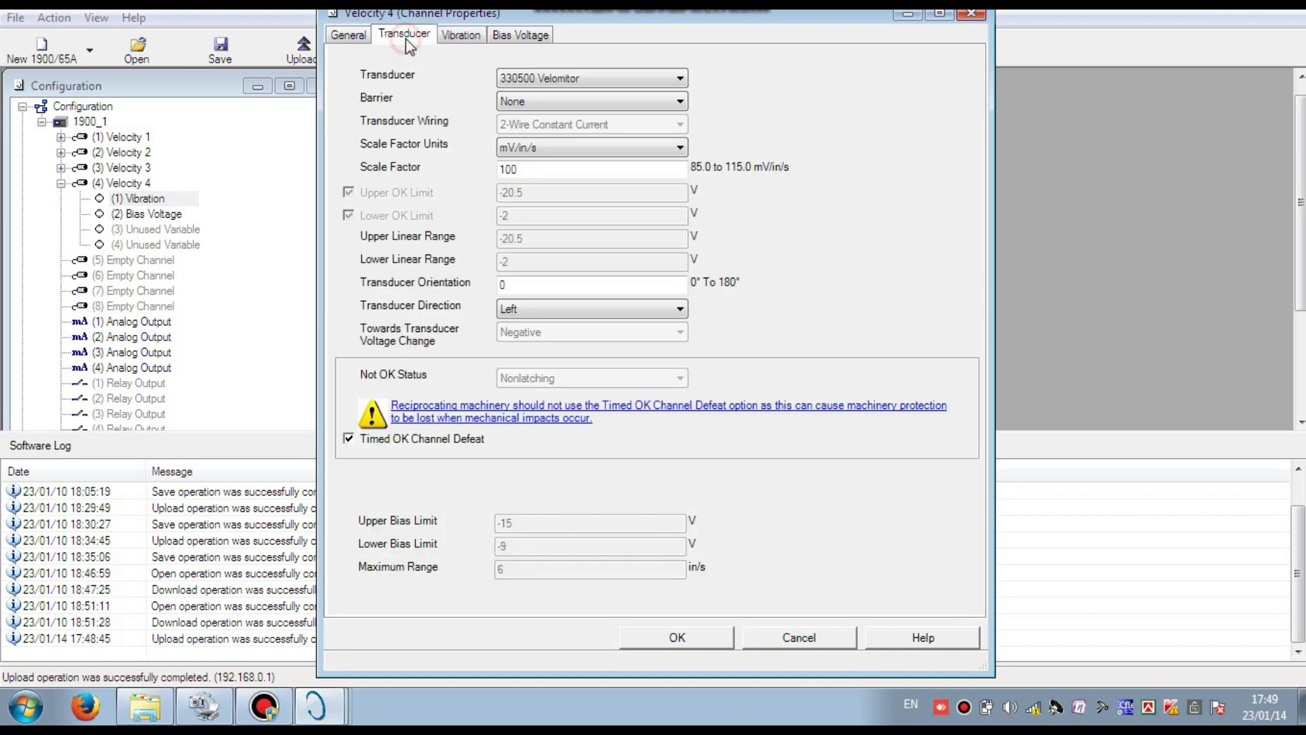
left_click(460, 35)
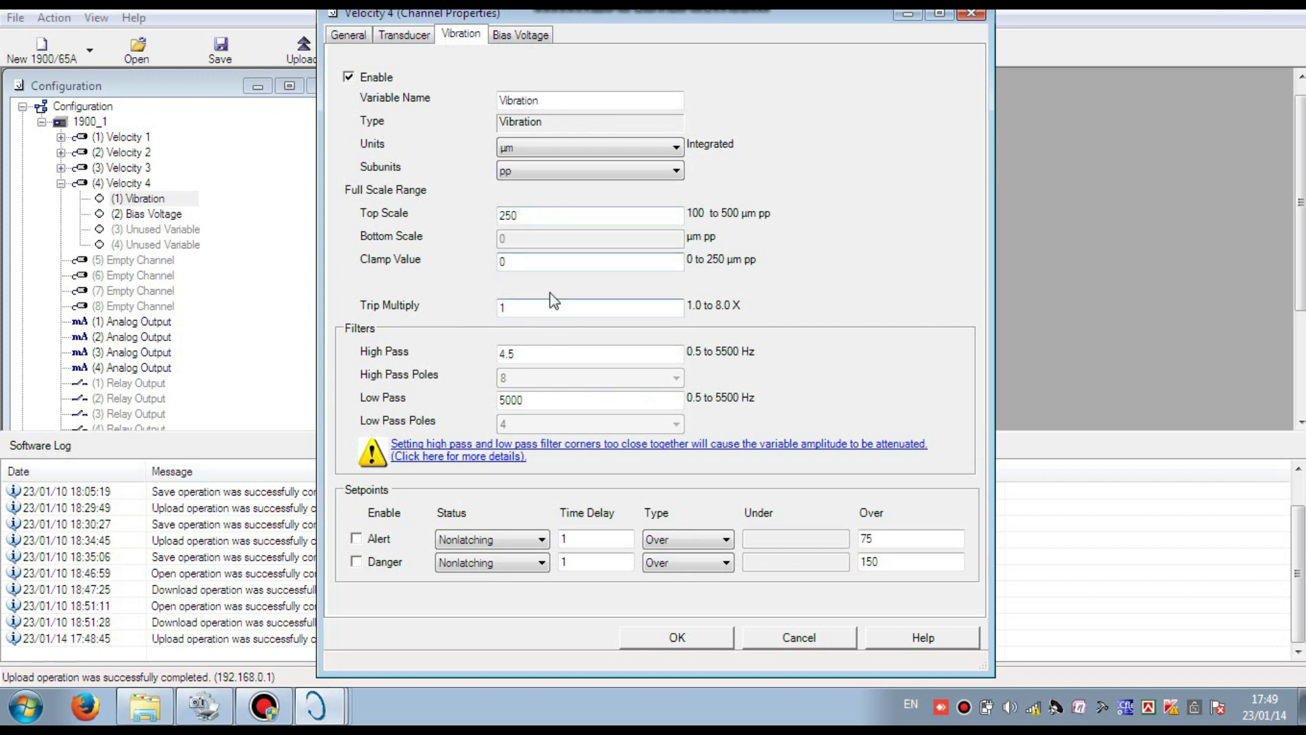
left_click(520, 260)
left_click(527, 215)
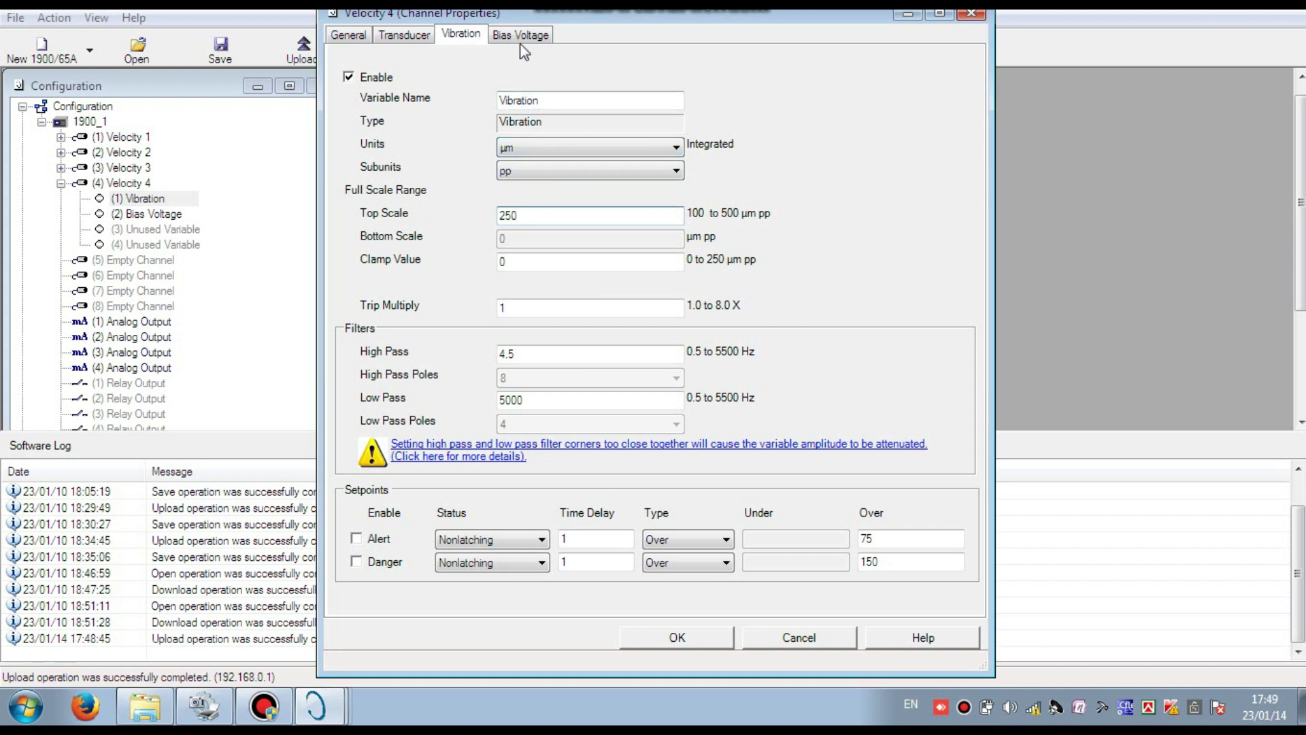
- Recheck Velocity 4's Transducer and General tabs, then close the properties
left_click(412, 37)
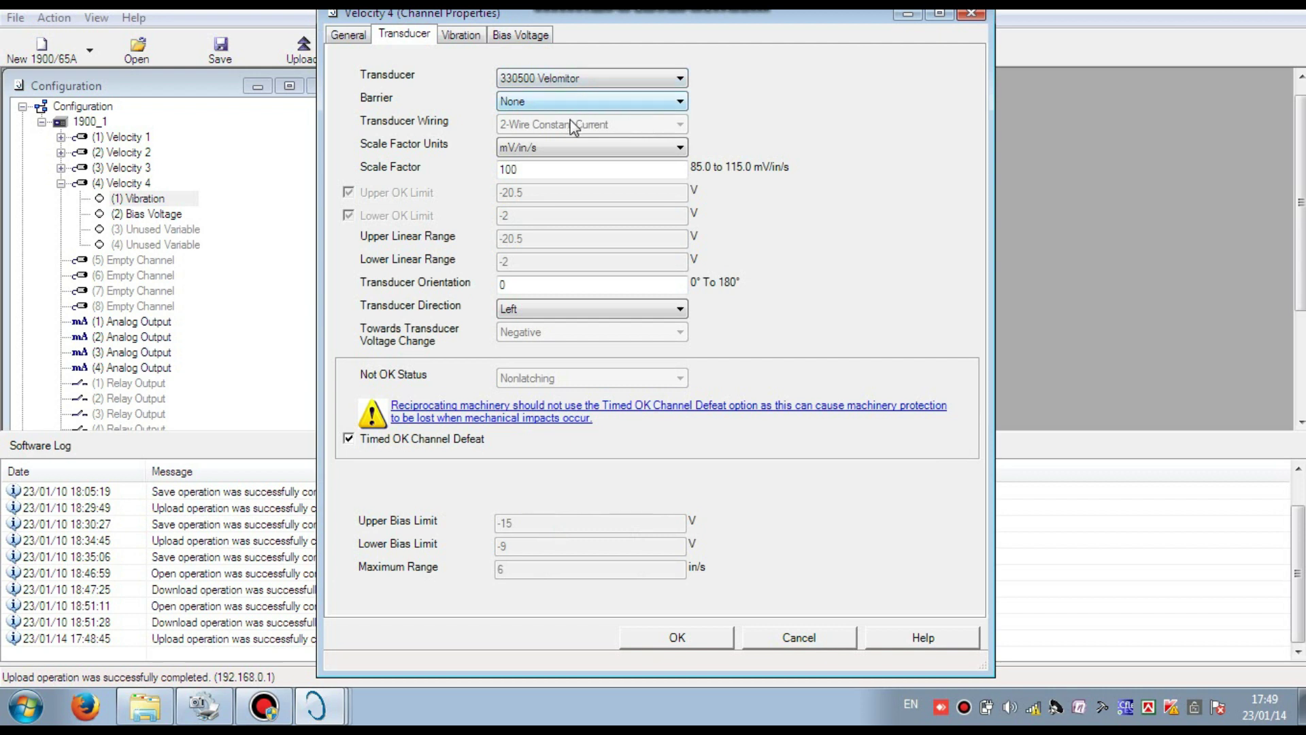
left_click(348, 38)
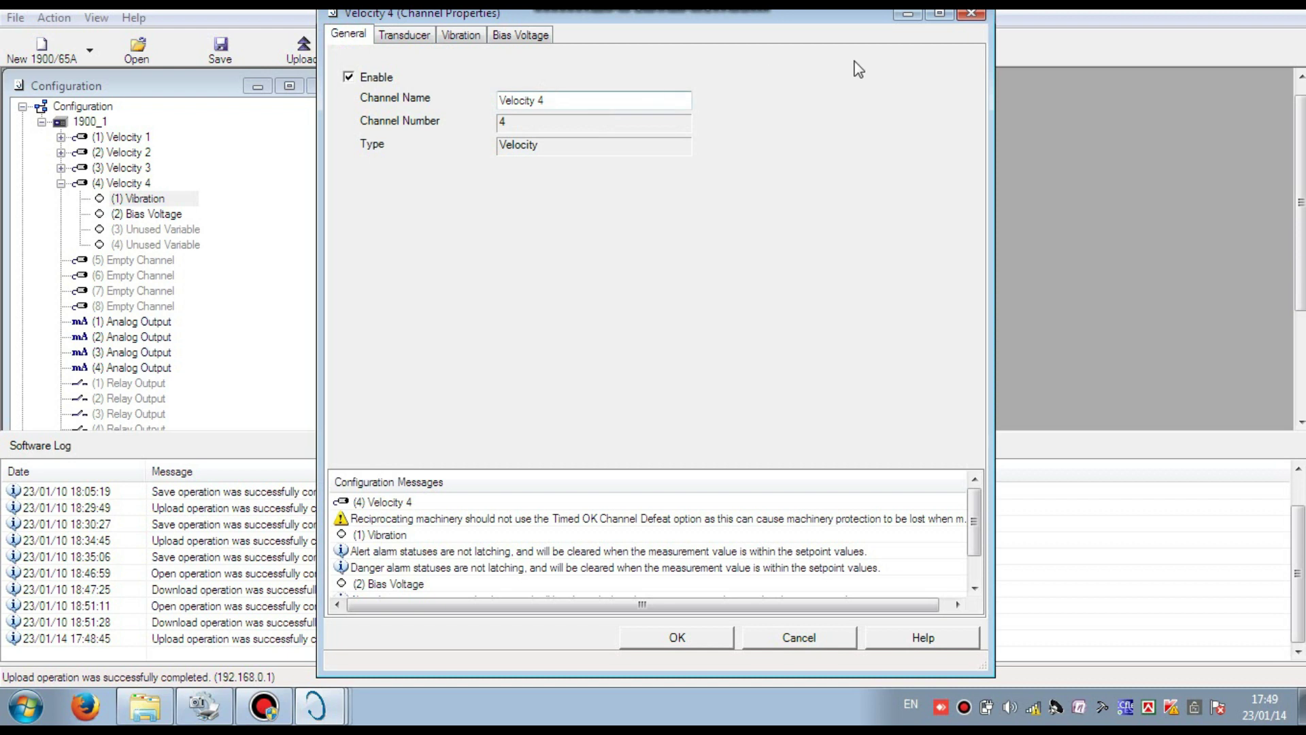
left_click(971, 13)
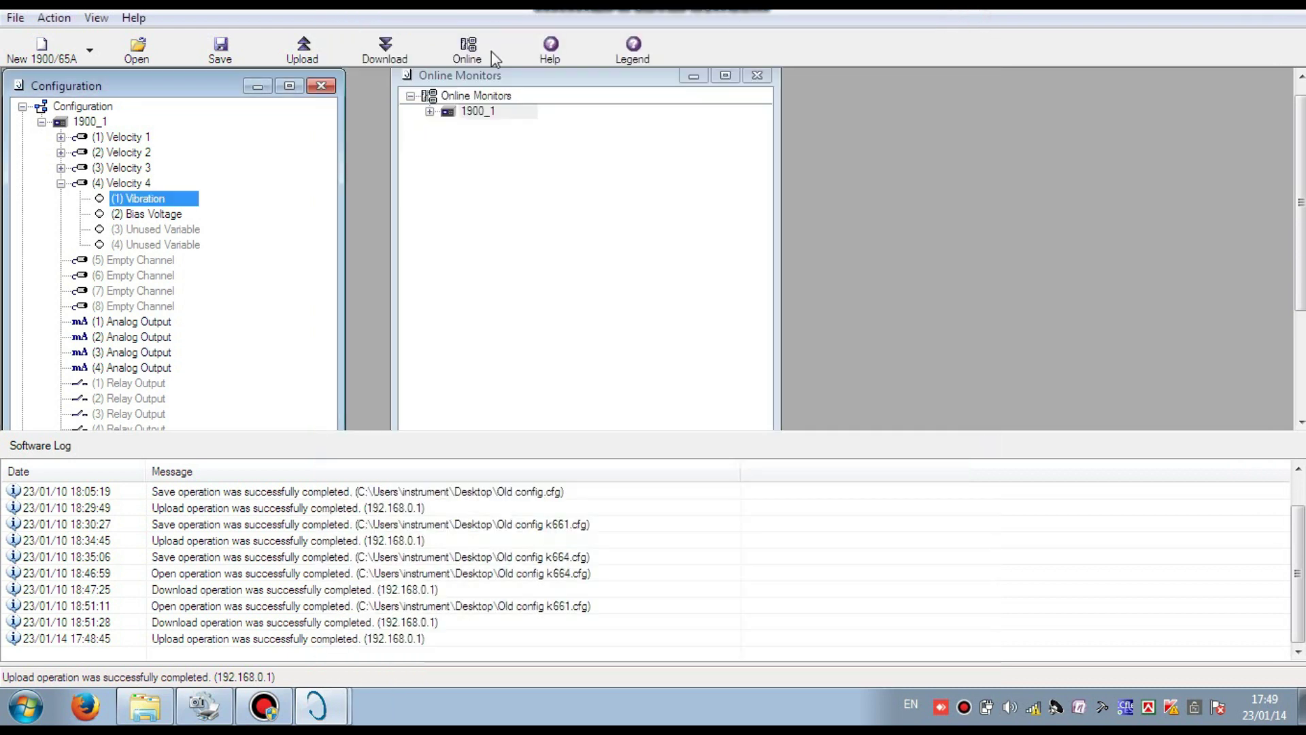
- Open Velocity 1's Vibration properties and review its General, Transducer, Vibration and Bias Voltage tabs
left_click(61, 137)
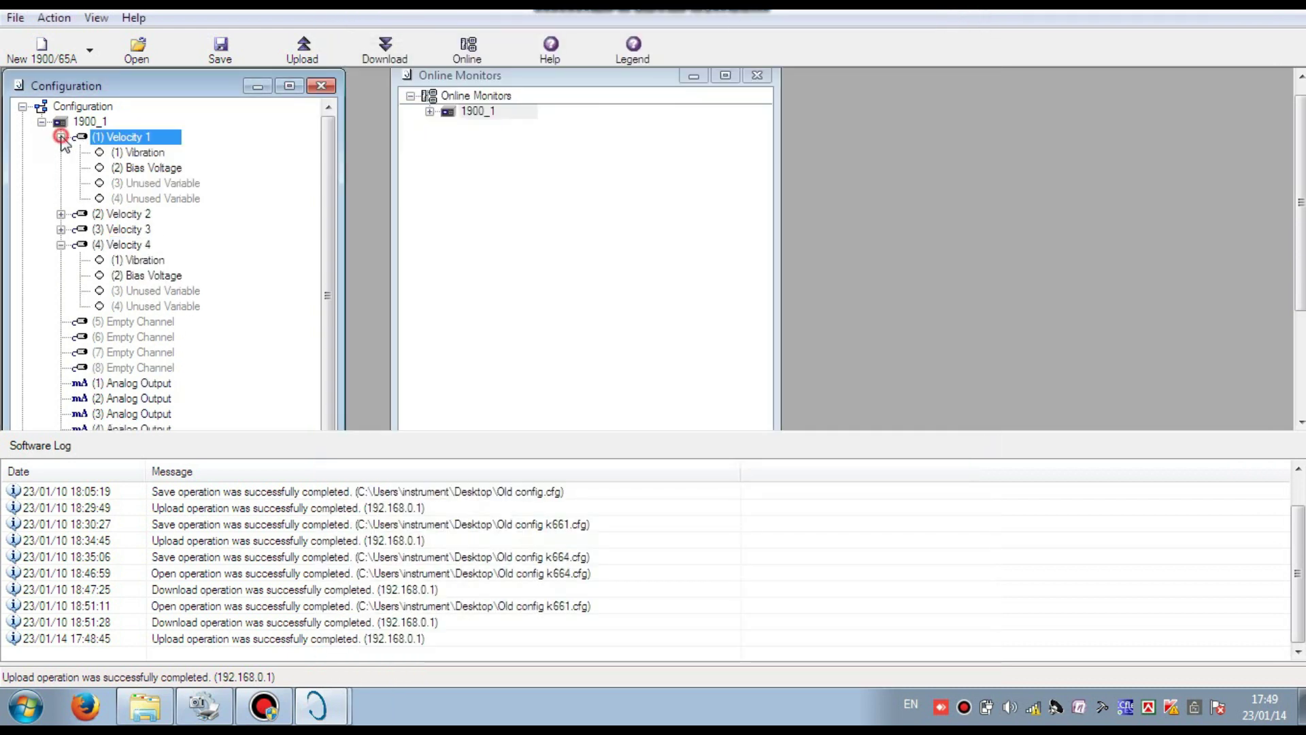
left_click(137, 158)
double_click(137, 159)
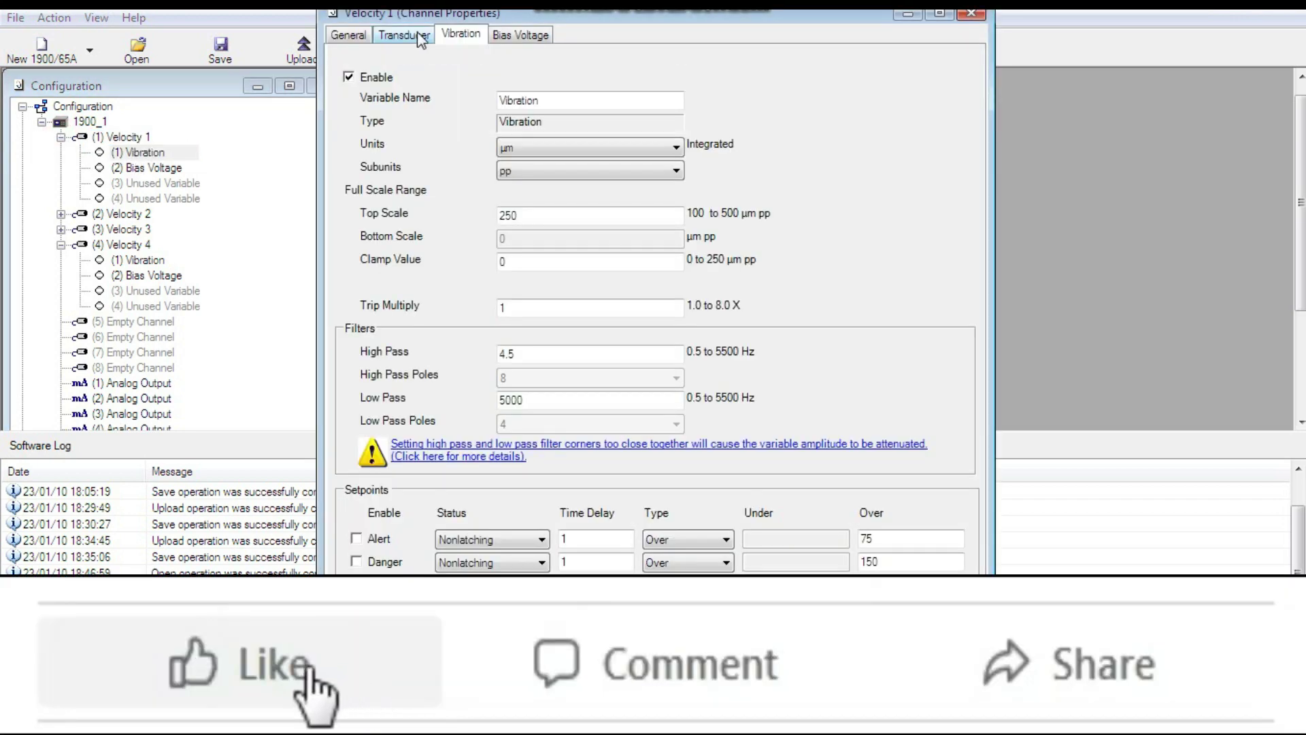
left_click(347, 37)
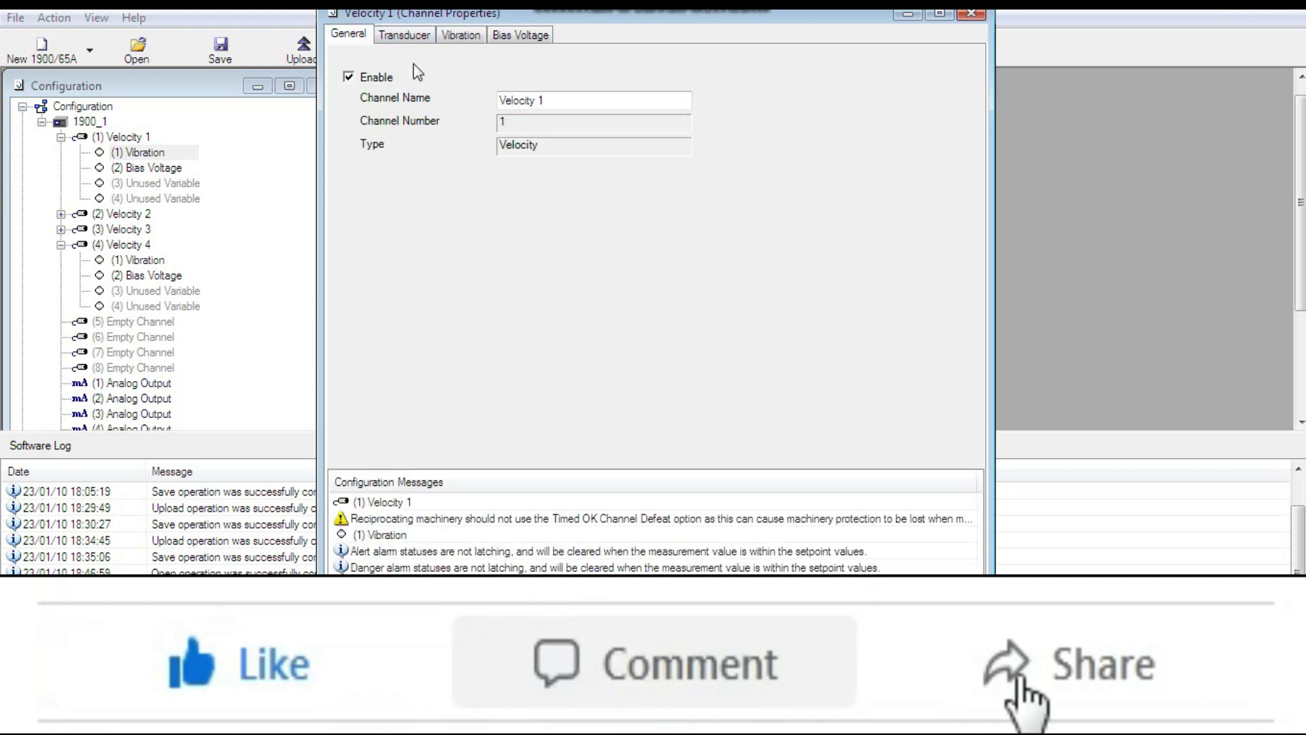
left_click(406, 39)
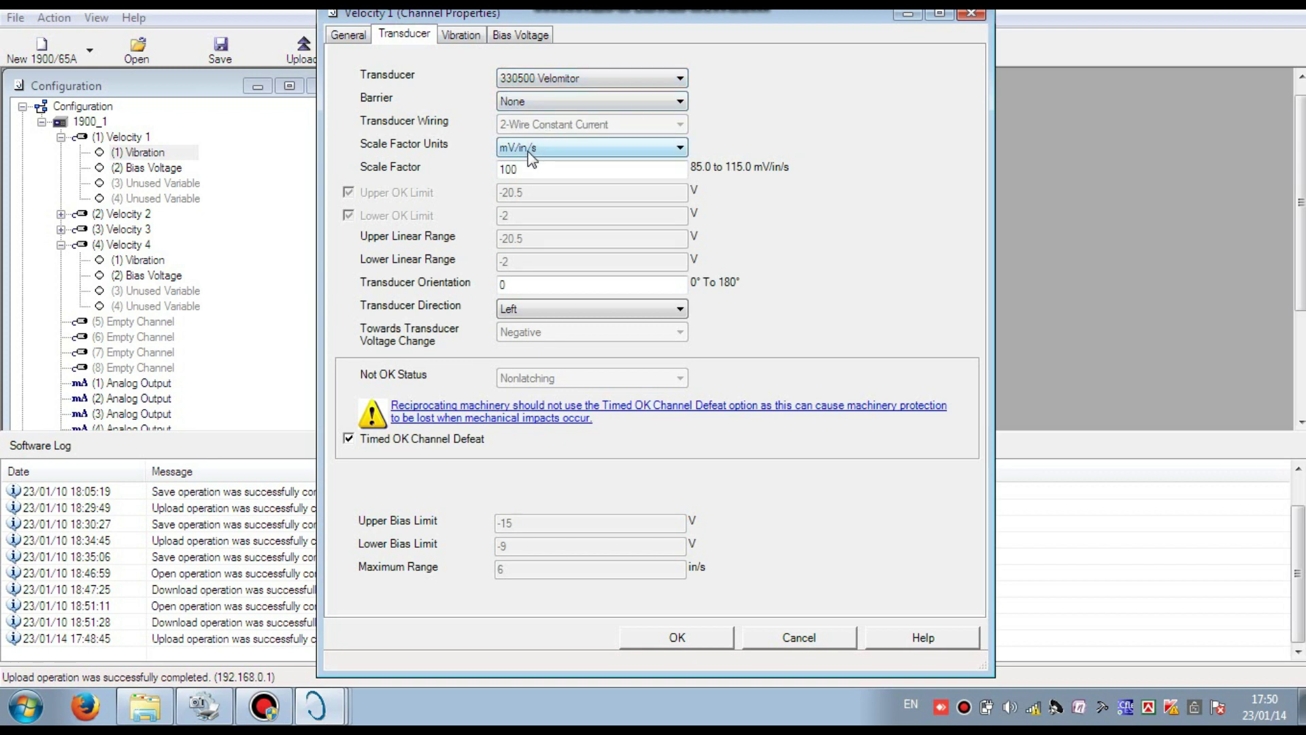
left_click(466, 37)
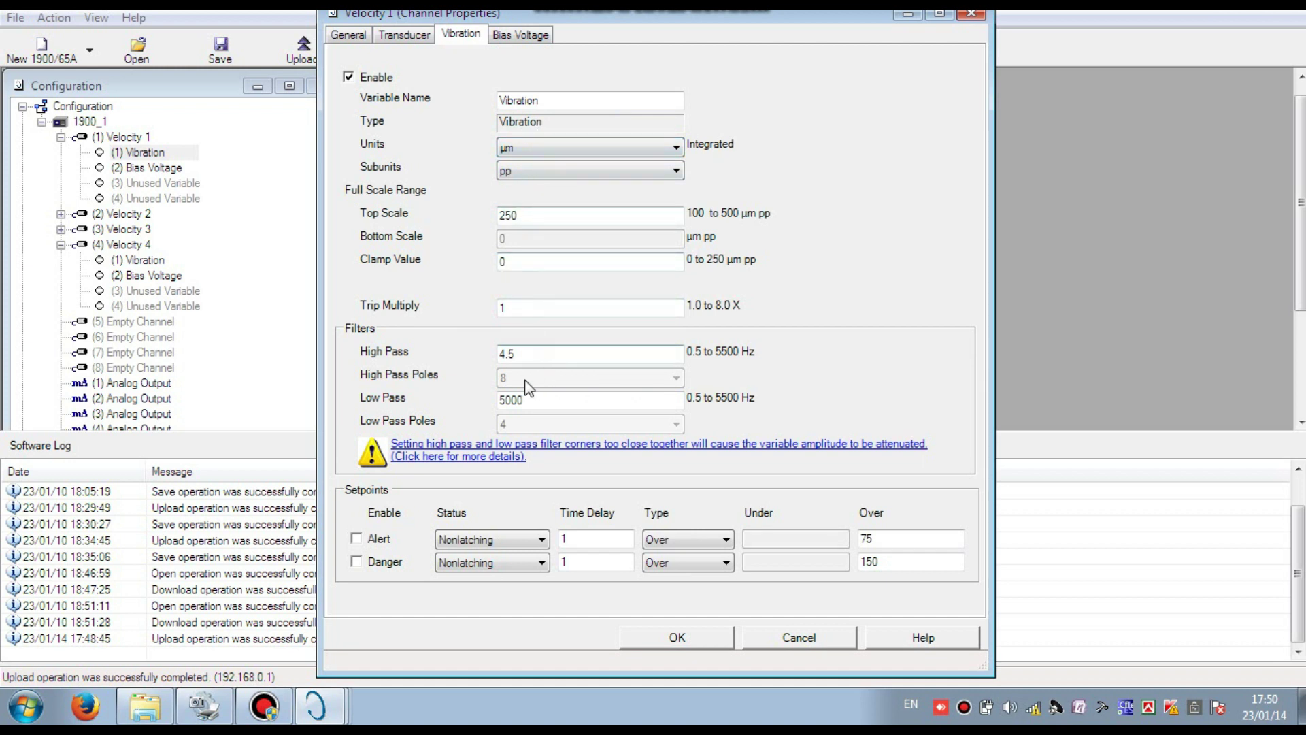
left_click(516, 35)
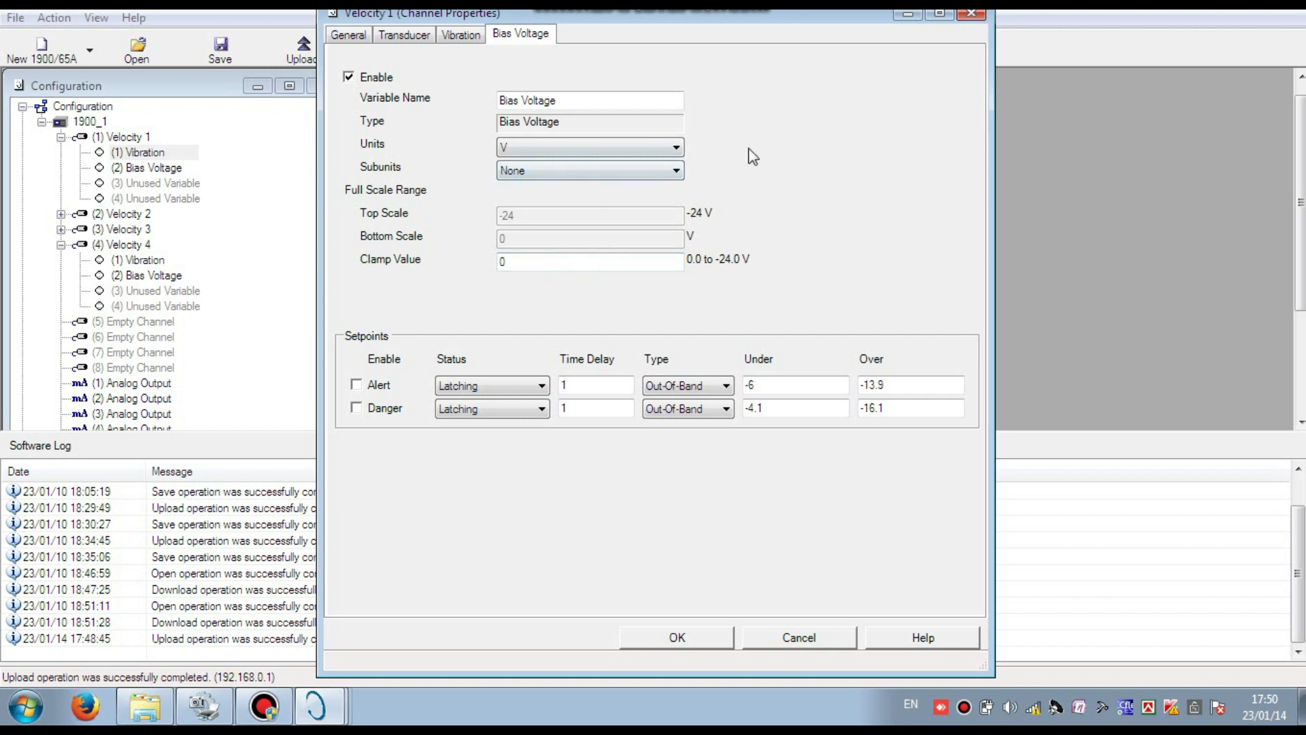
- Close Velocity 1's properties and collapse the Velocity 1 and Velocity 4 branches
left_click(974, 15)
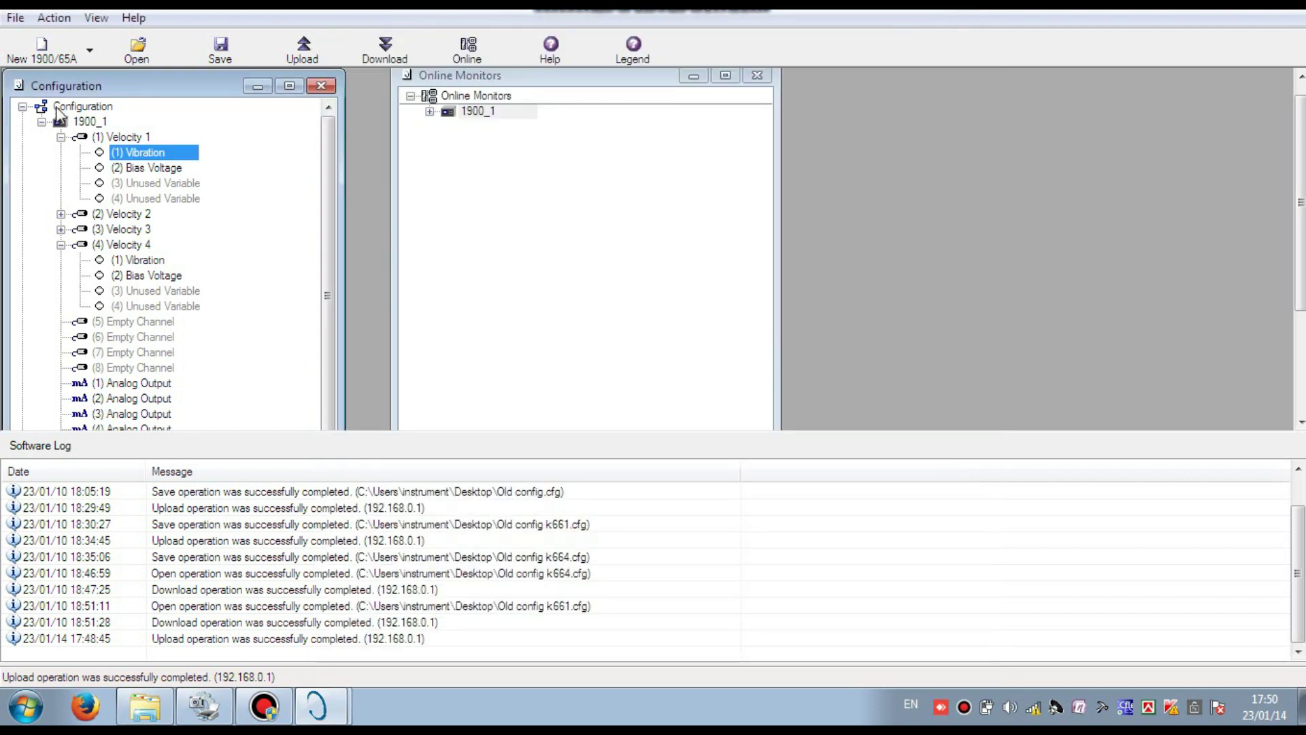
left_click(61, 137)
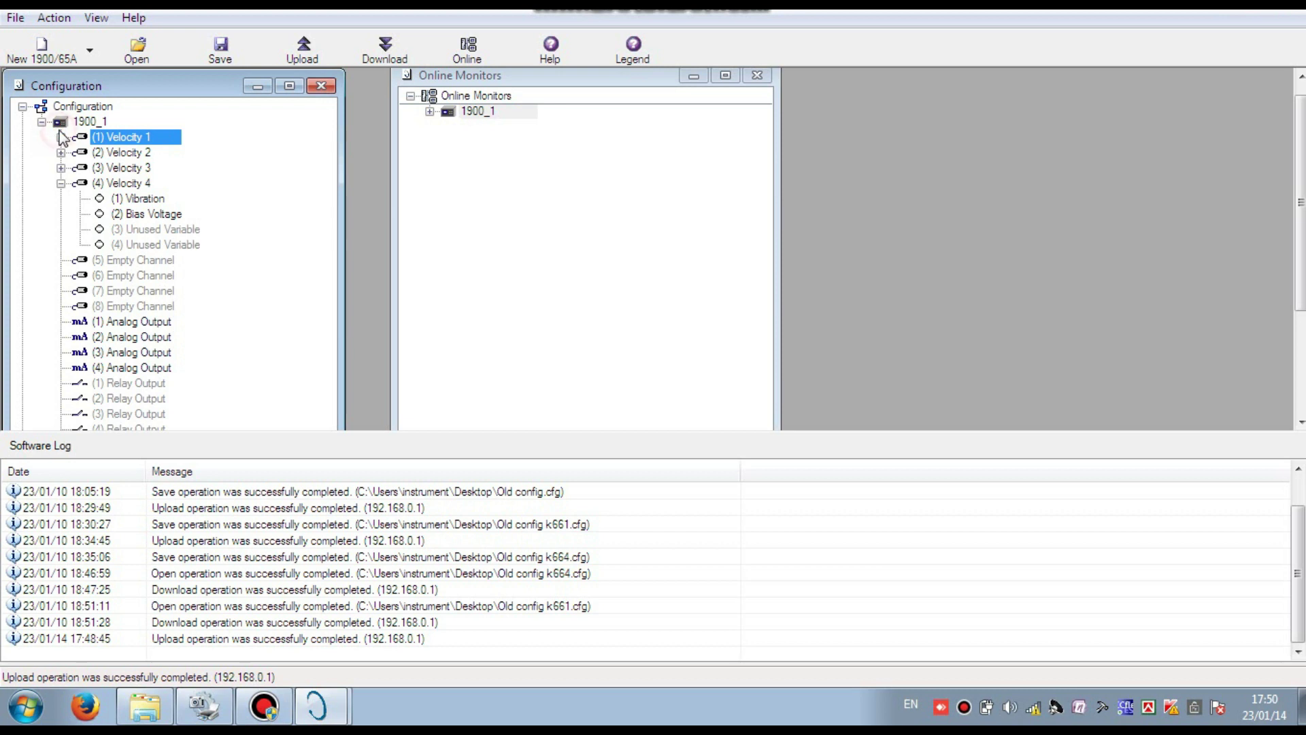
left_click(61, 183)
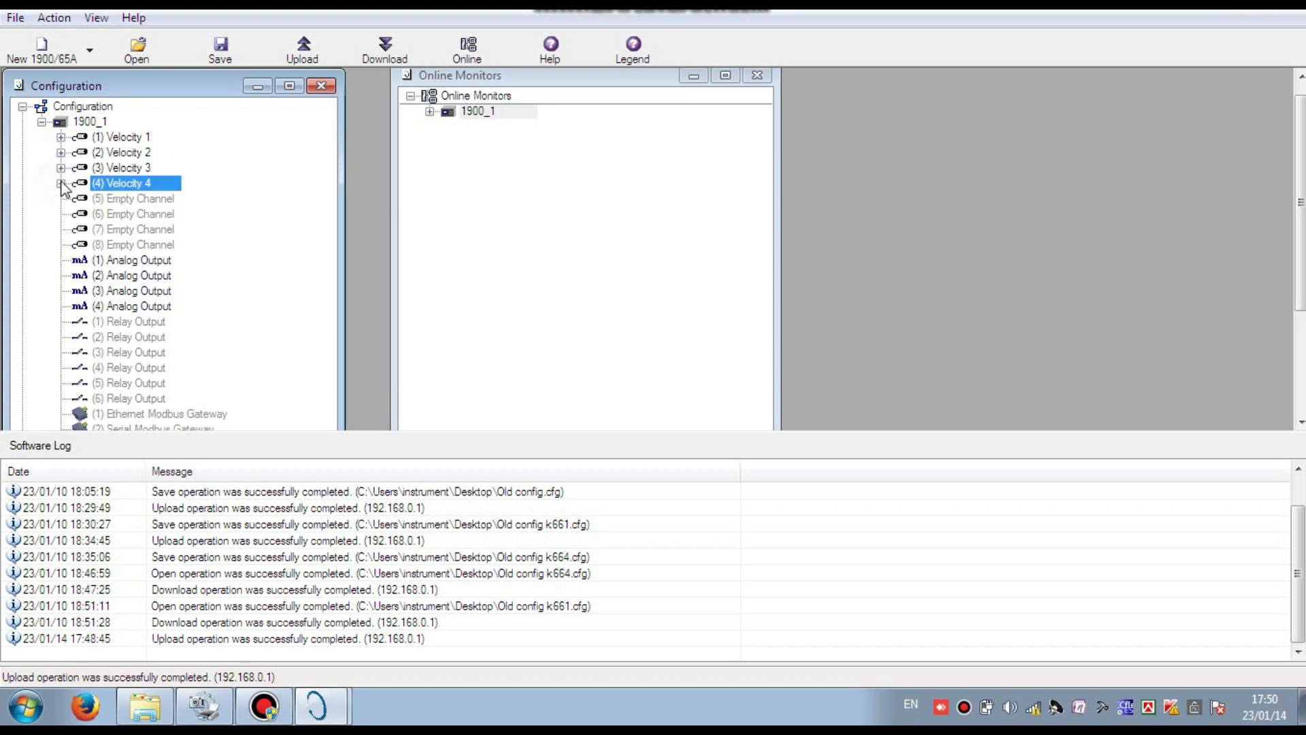
double_click(122, 262)
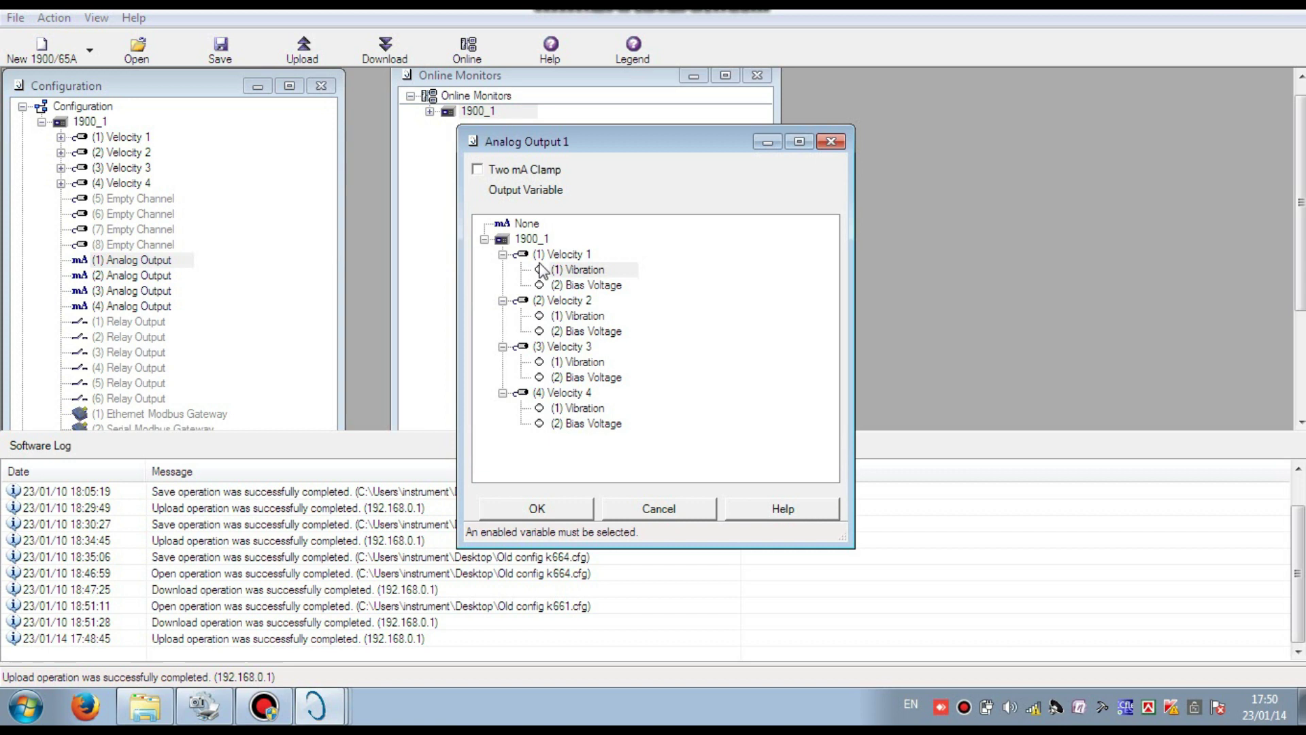
left_click(572, 286)
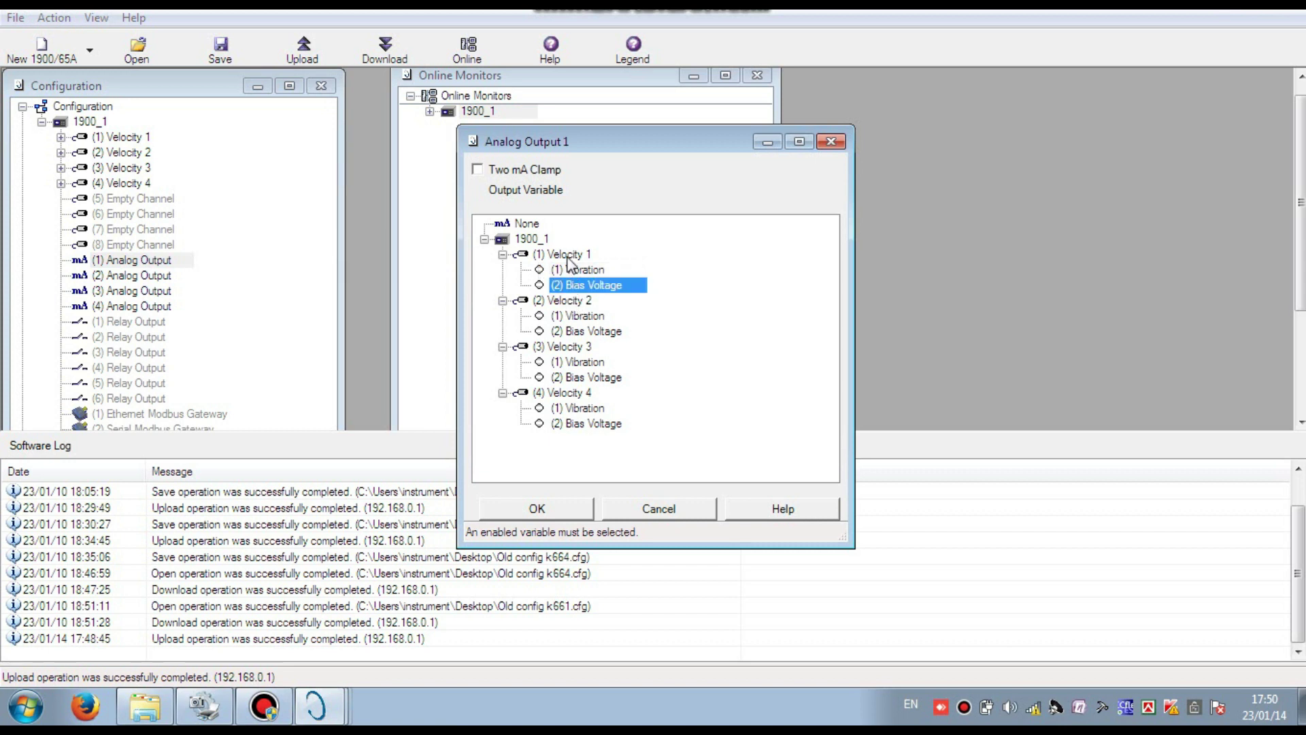
double_click(567, 256)
double_click(567, 257)
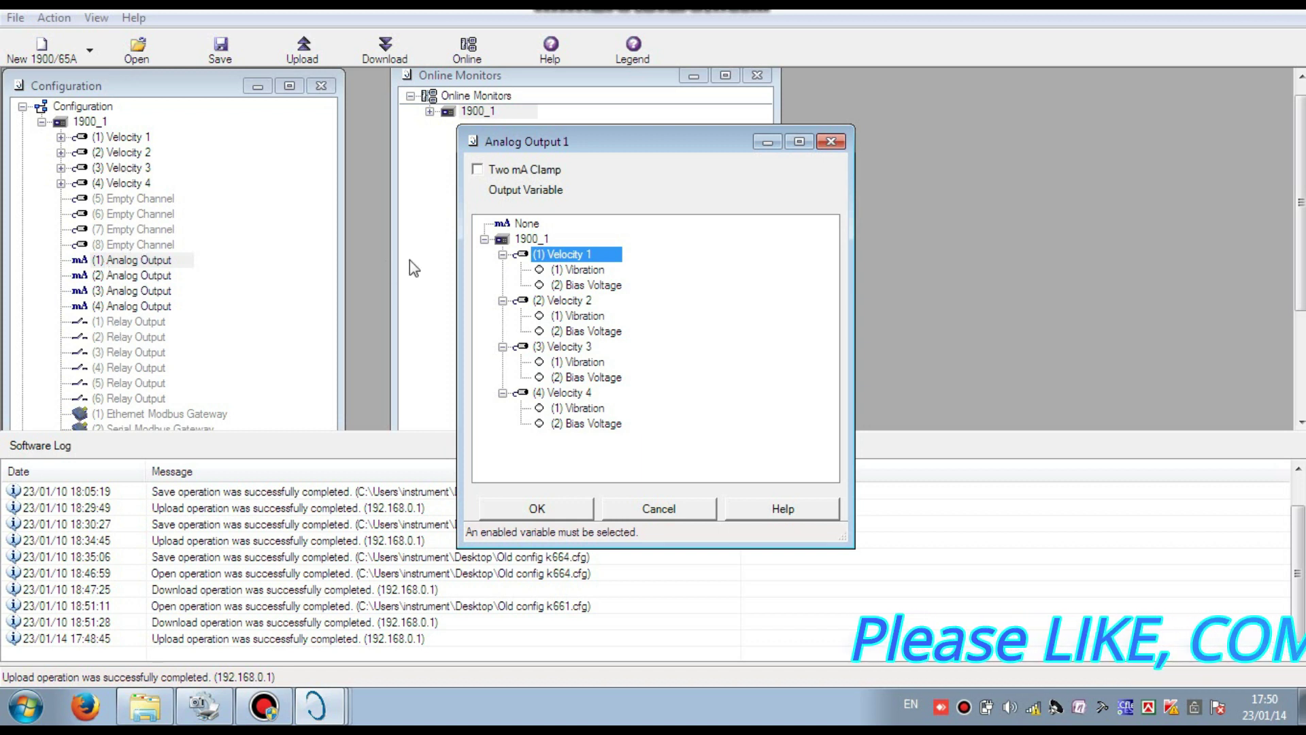
left_click(831, 140)
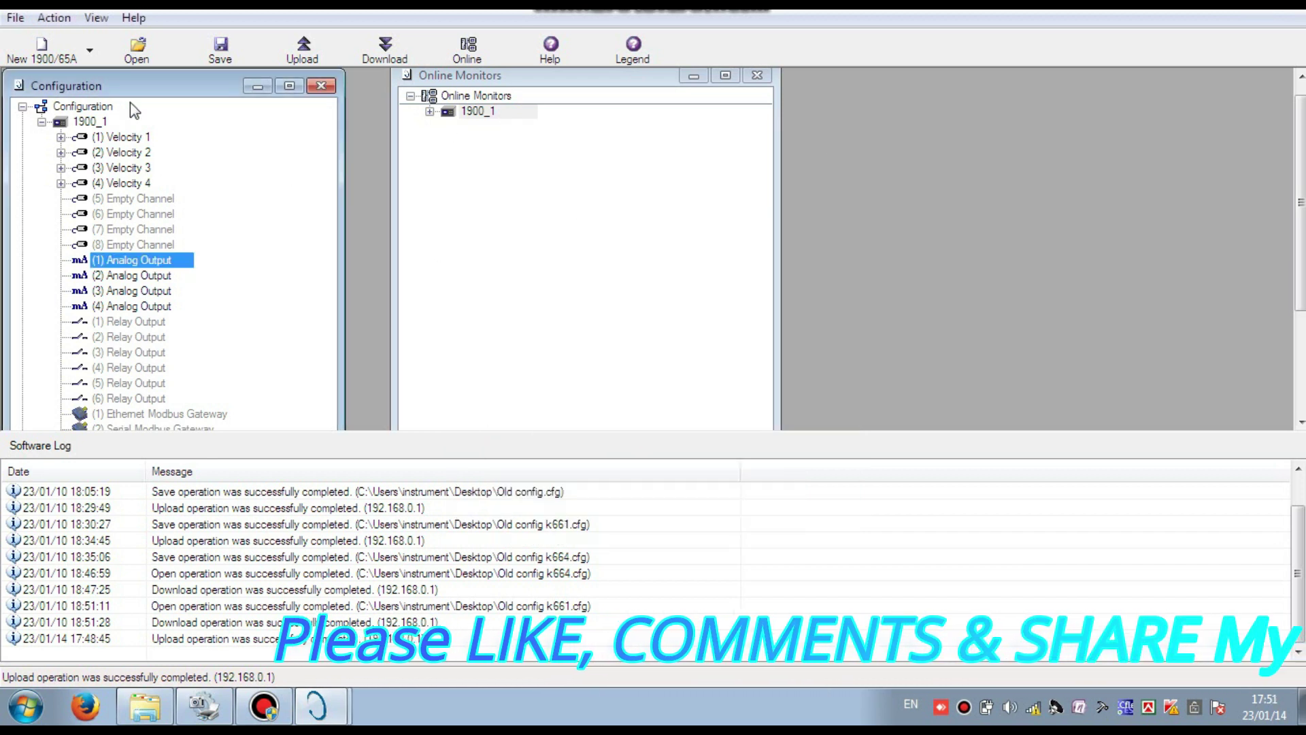
- Save the configuration to the Desktop as 'upload program.cfg'
left_click(226, 59)
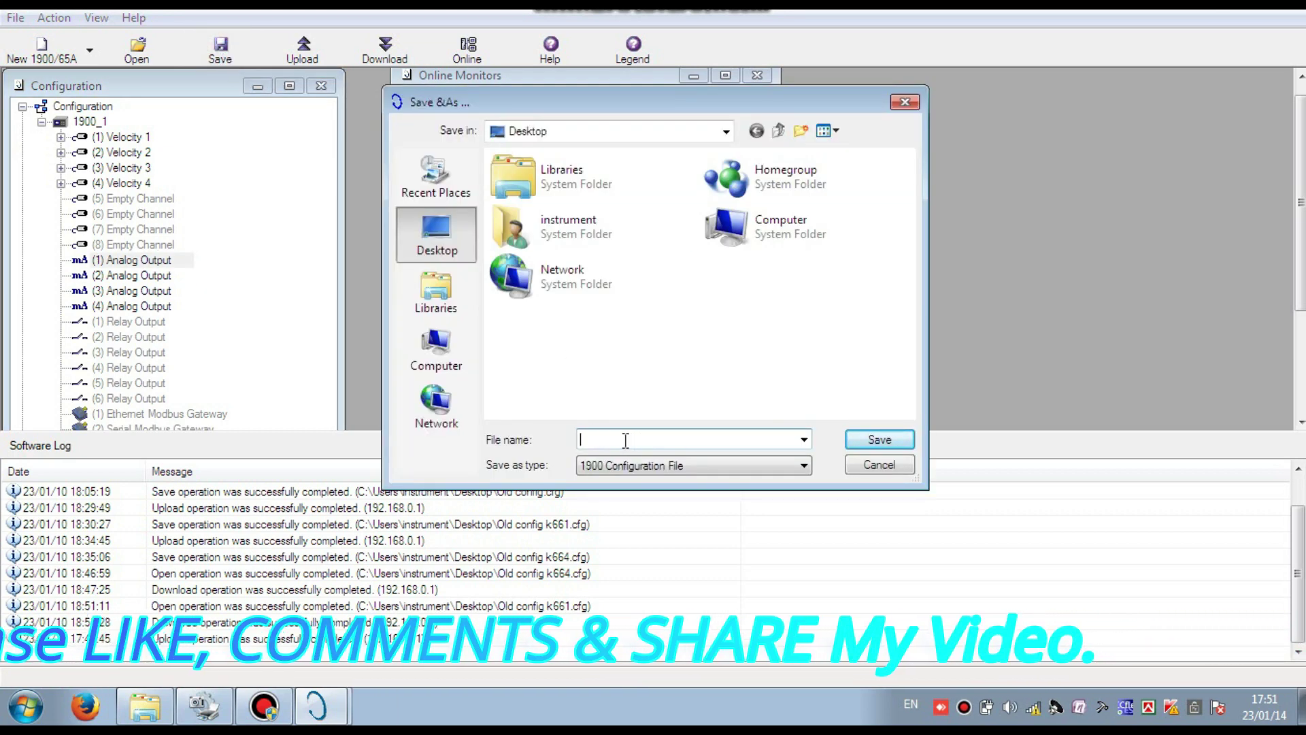
type("uploa")
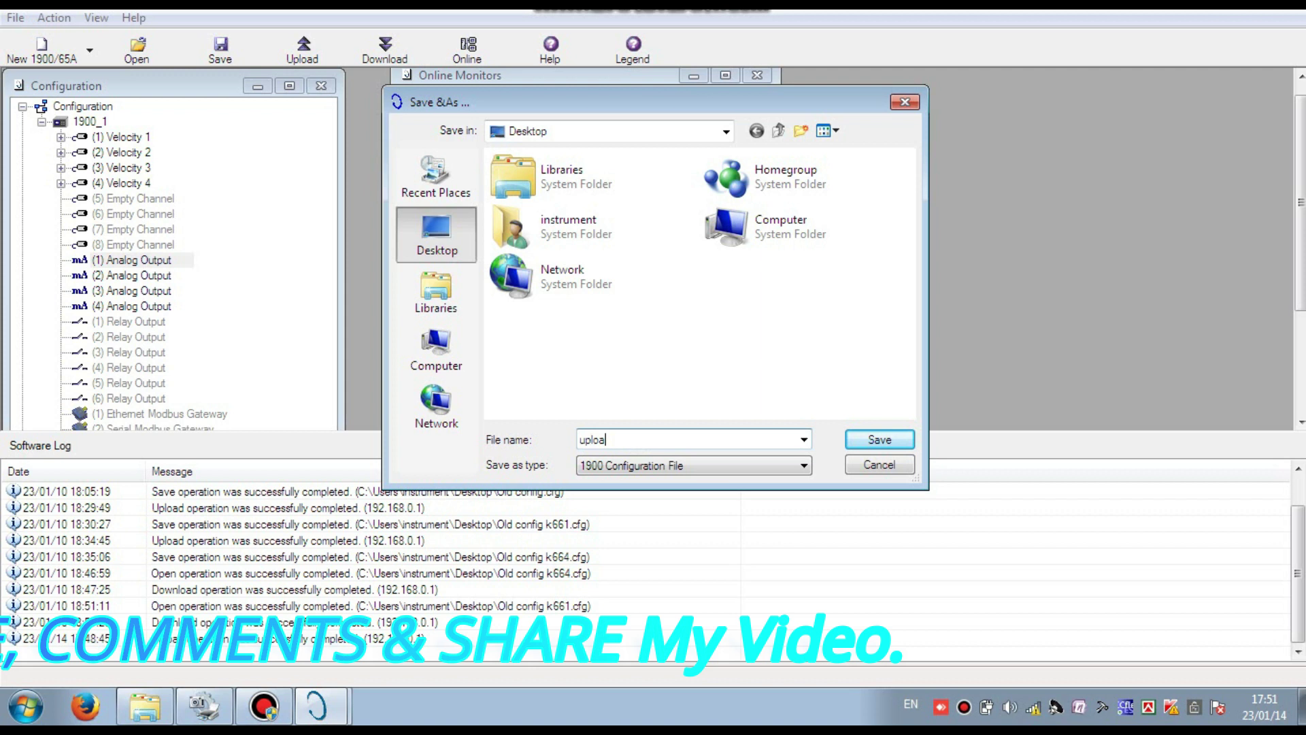
type("d program")
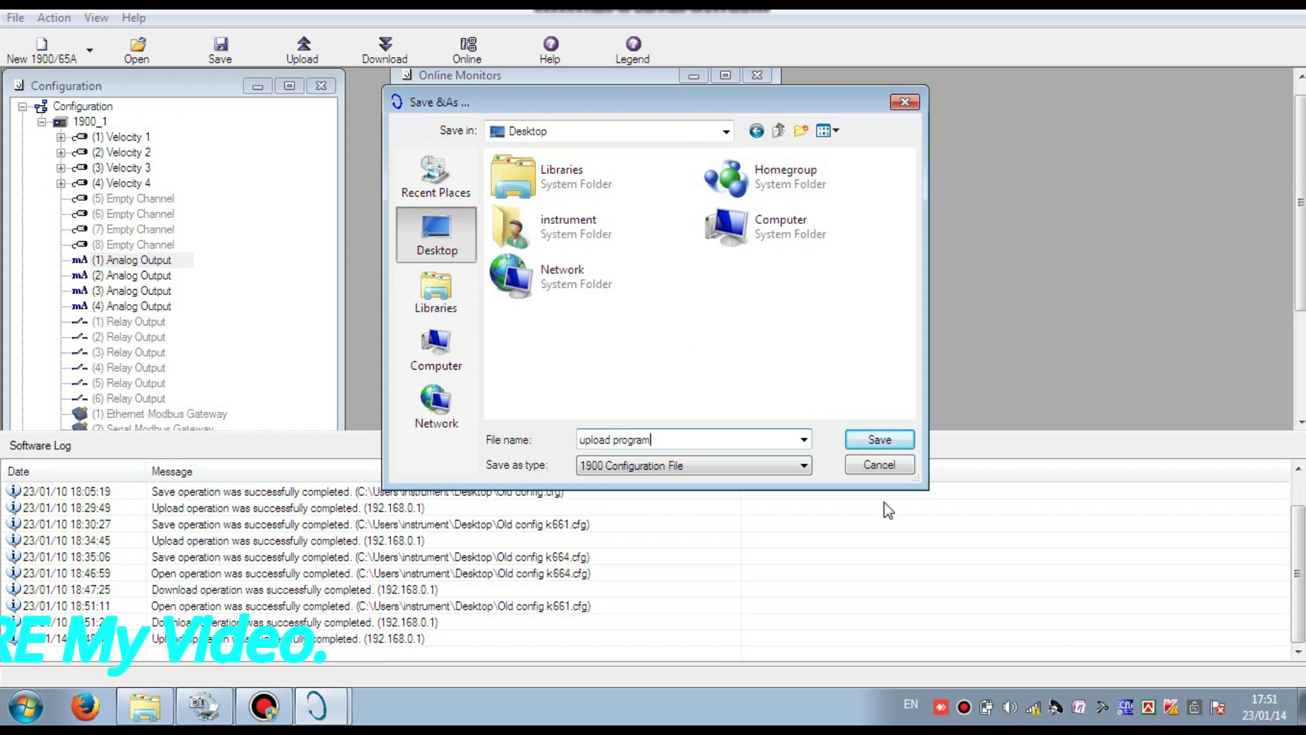
left_click(876, 439)
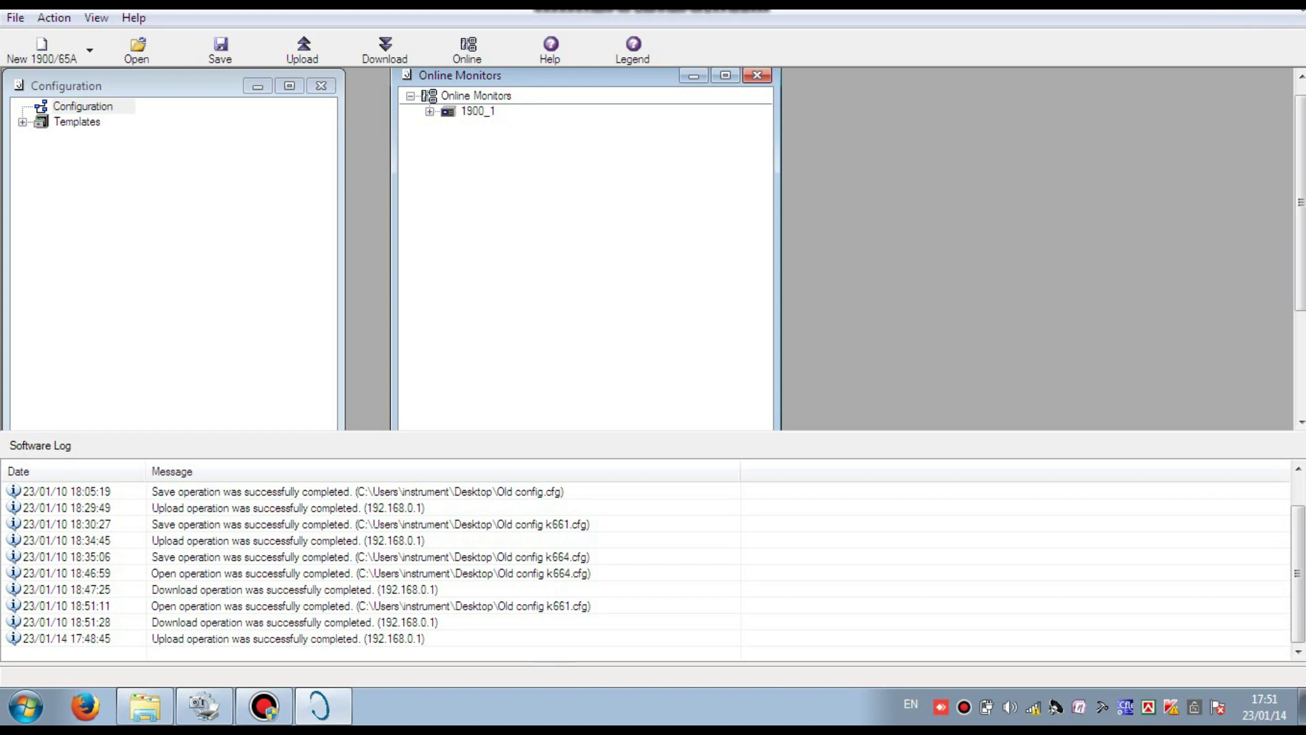
- Quit the software without saving, then relaunch it as administrator from the desktop shortcut
left_click(757, 75)
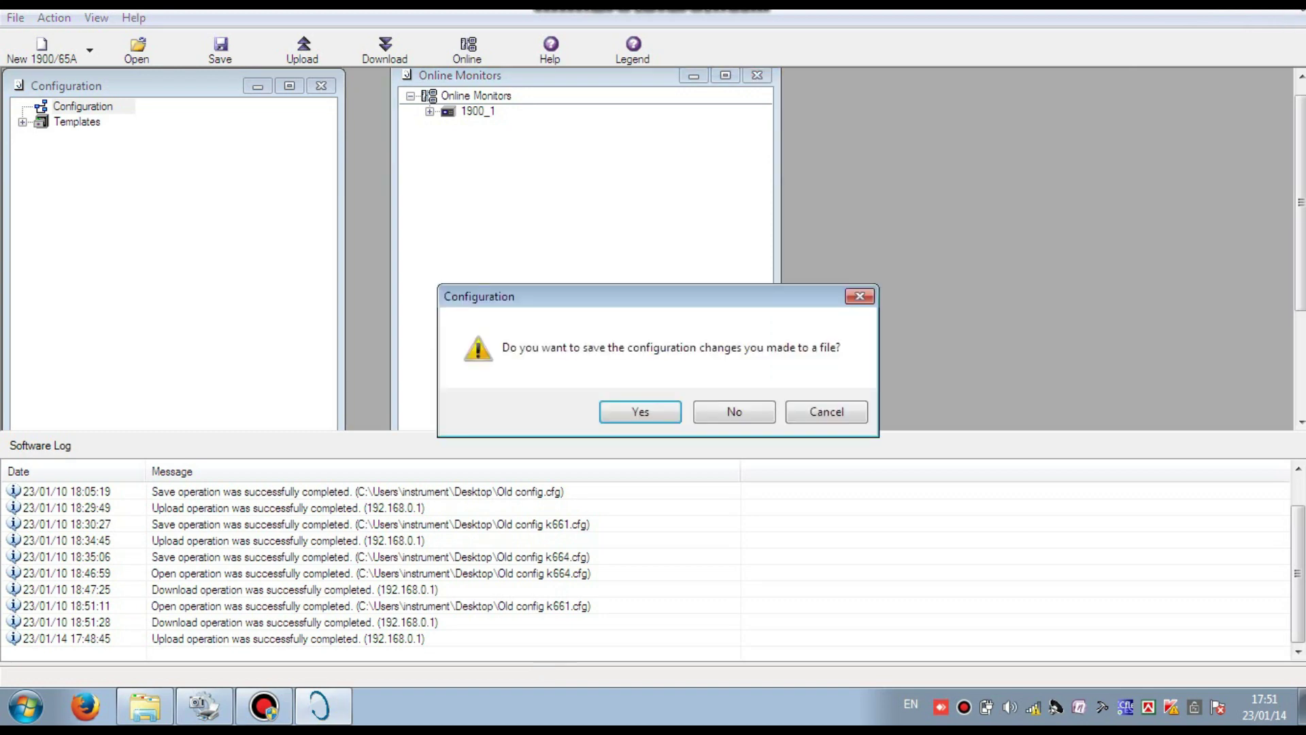
left_click(731, 424)
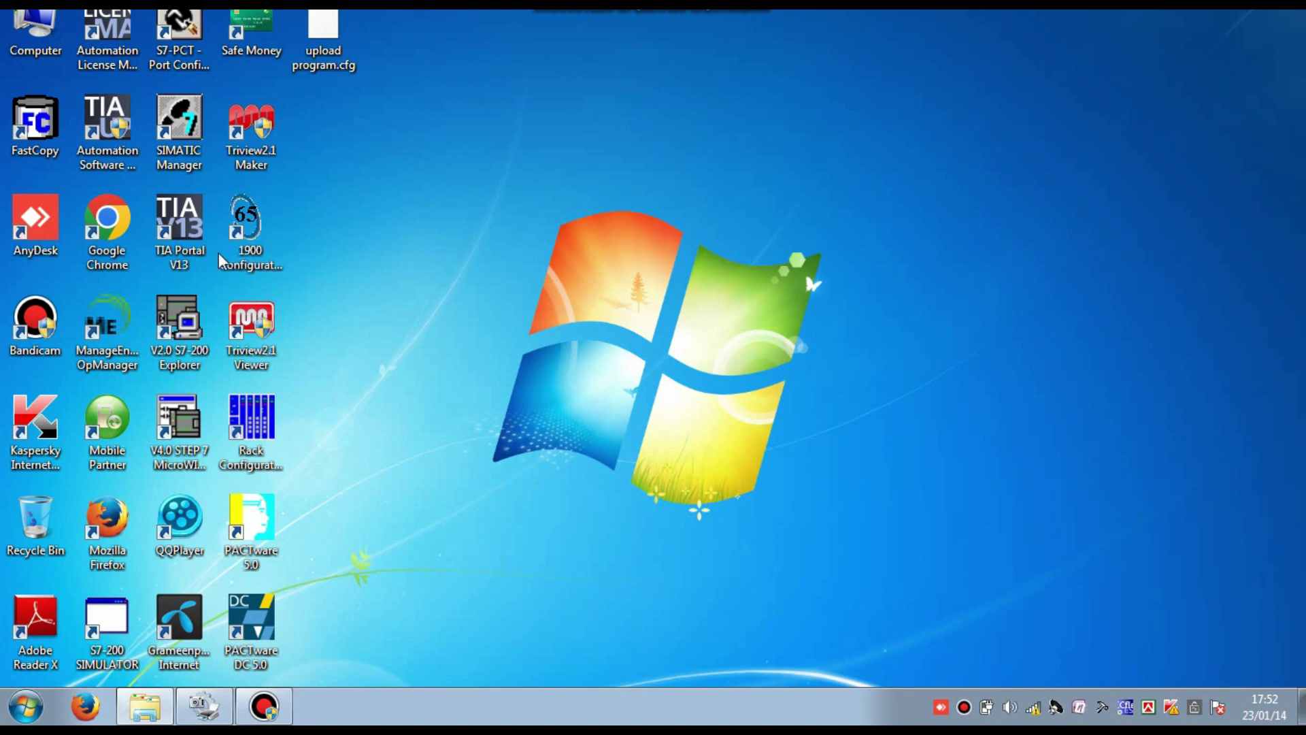
right_click(246, 243)
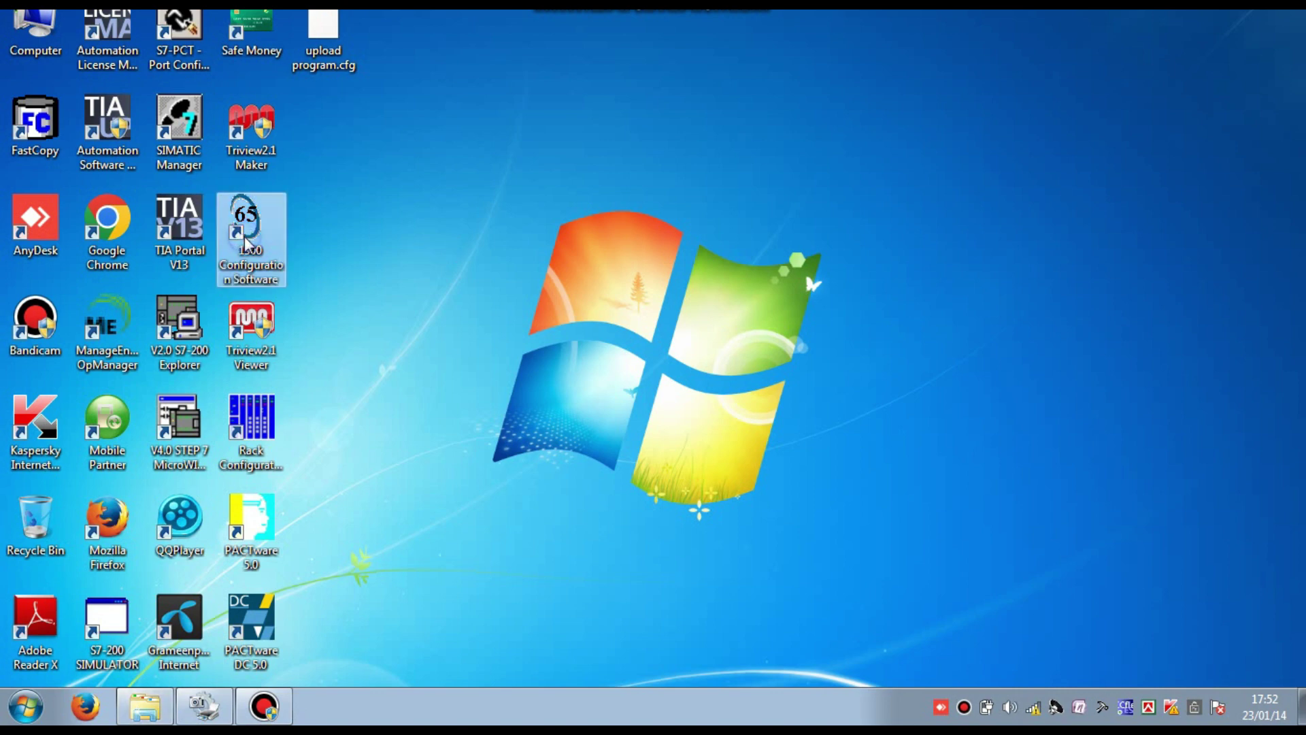
left_click(337, 278)
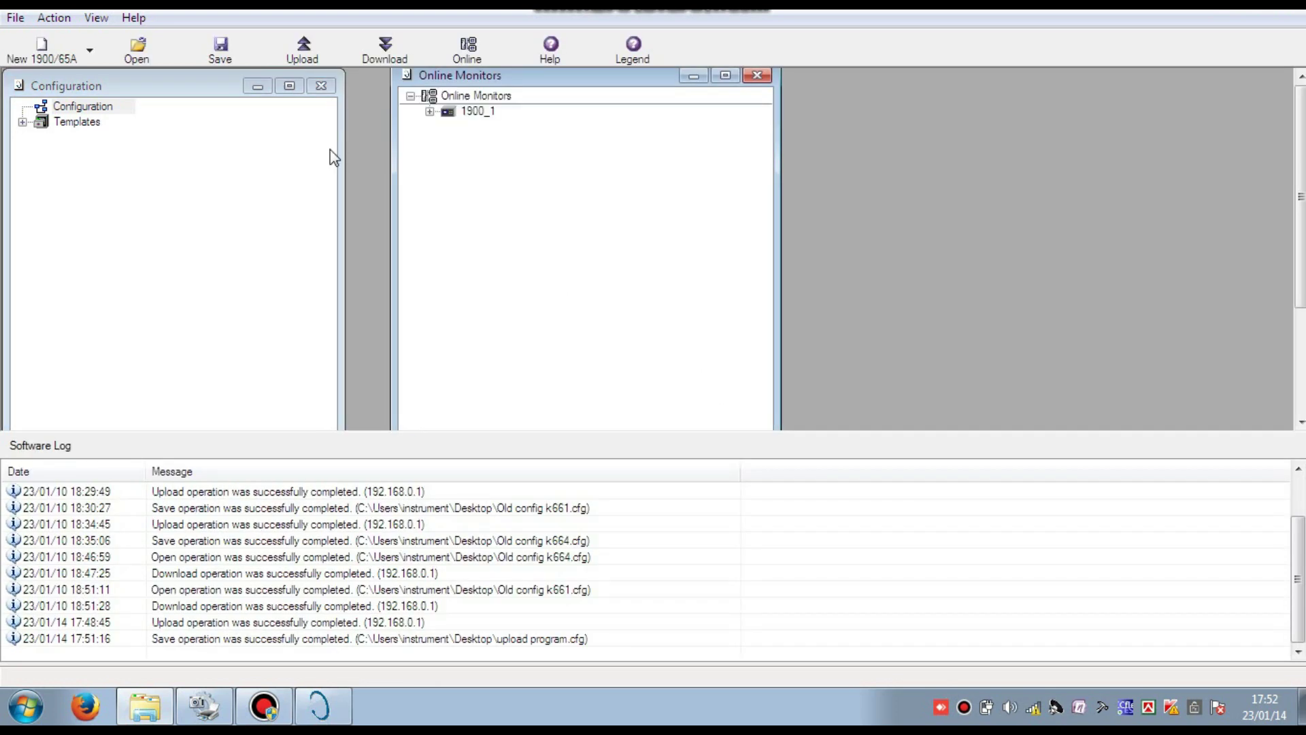
- Open 'upload program.cfg' from the Desktop
left_click(138, 53)
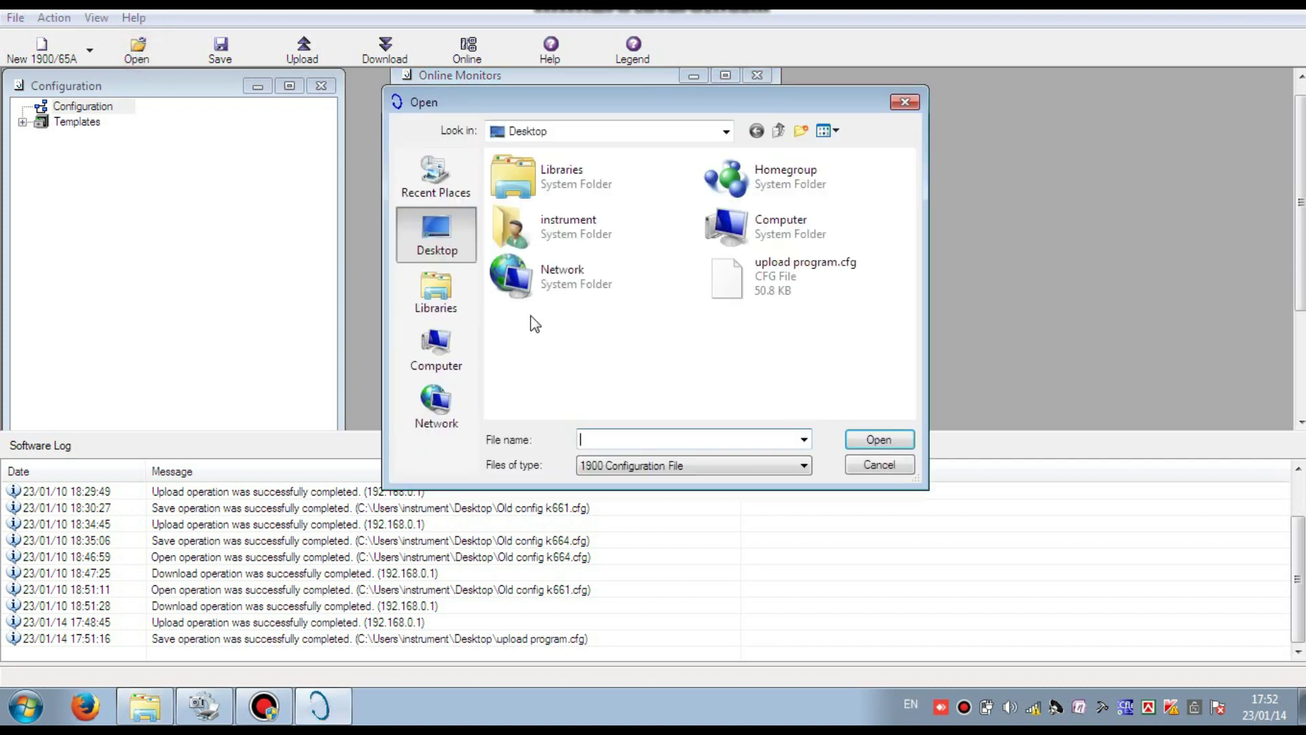
left_click(773, 282)
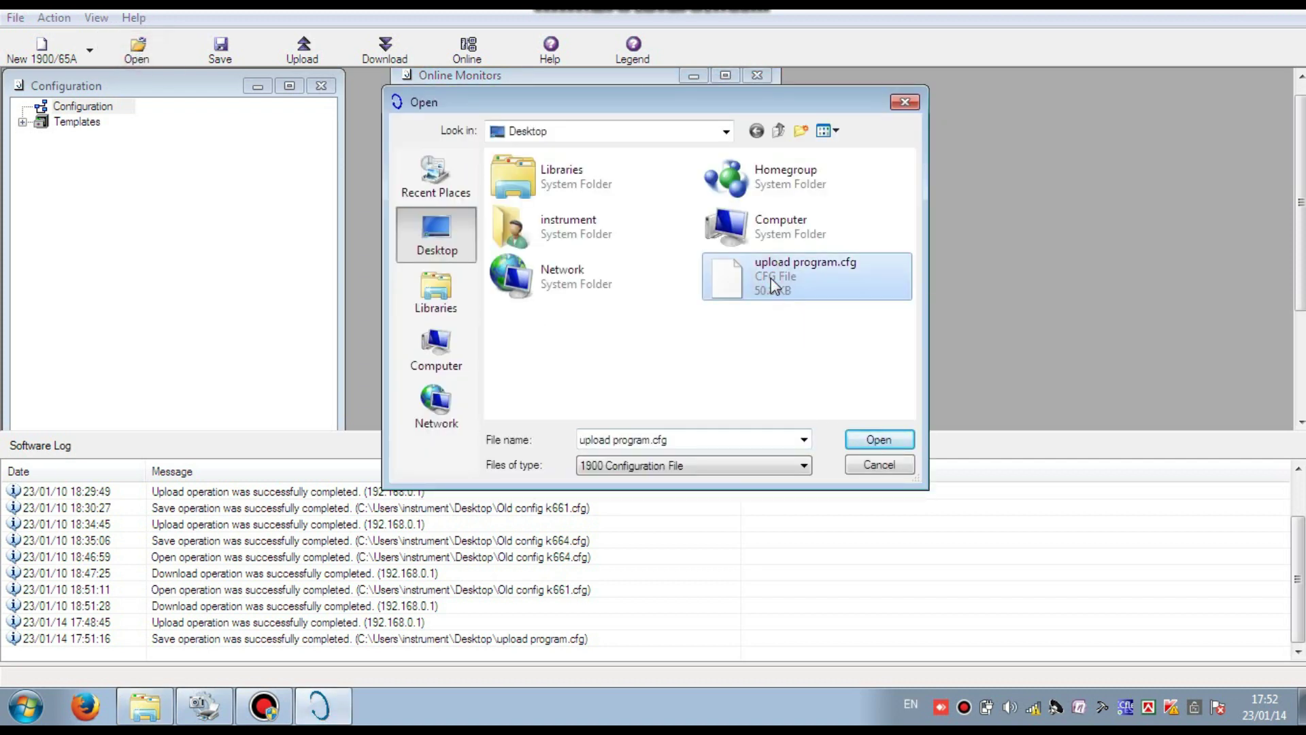
left_click(879, 439)
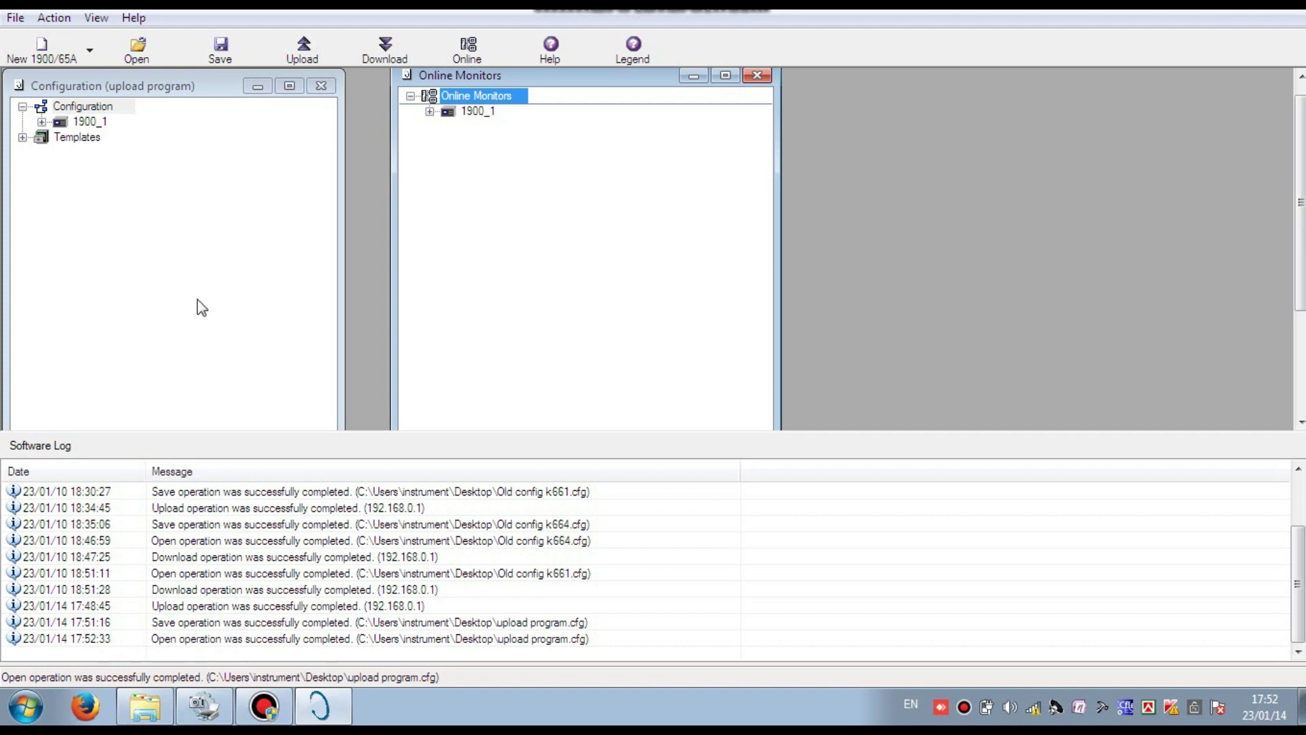
- Download the loaded configuration to the online 1900_1 monitor at 192.168.0.1, accepting the warnings
left_click(74, 123)
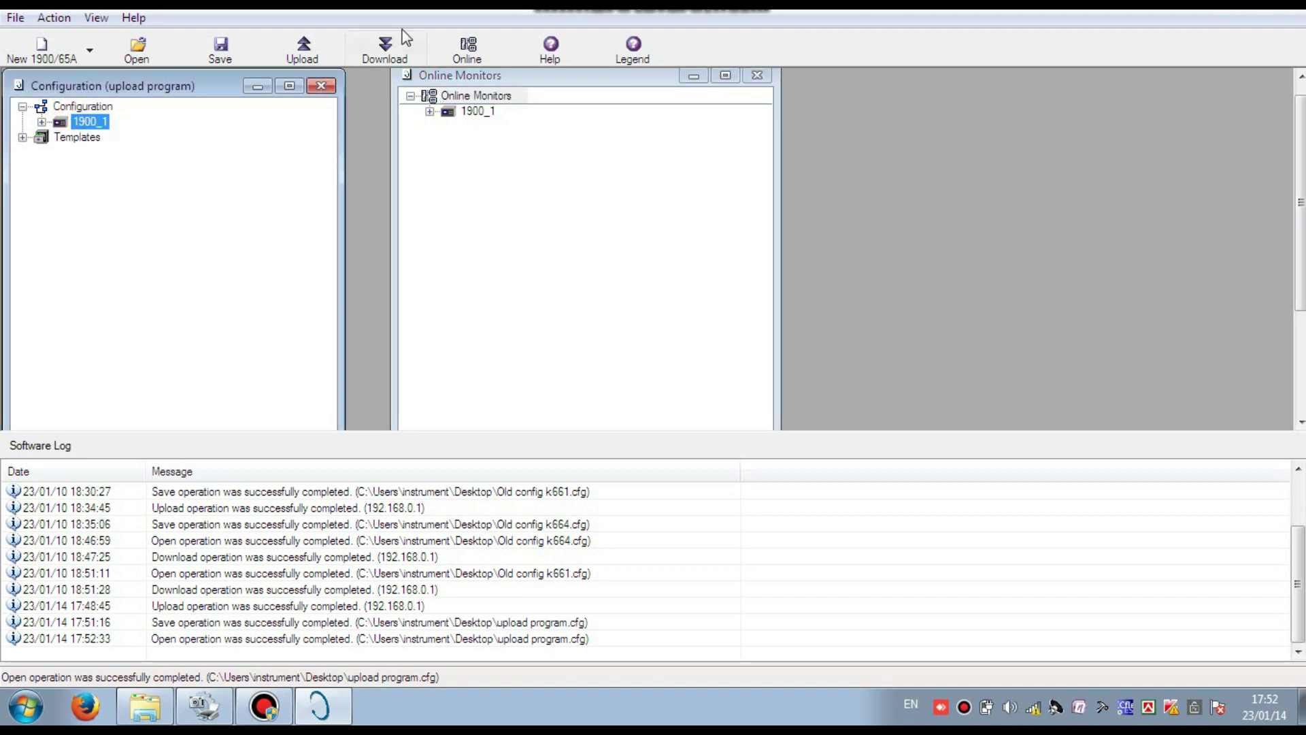
left_click(468, 55)
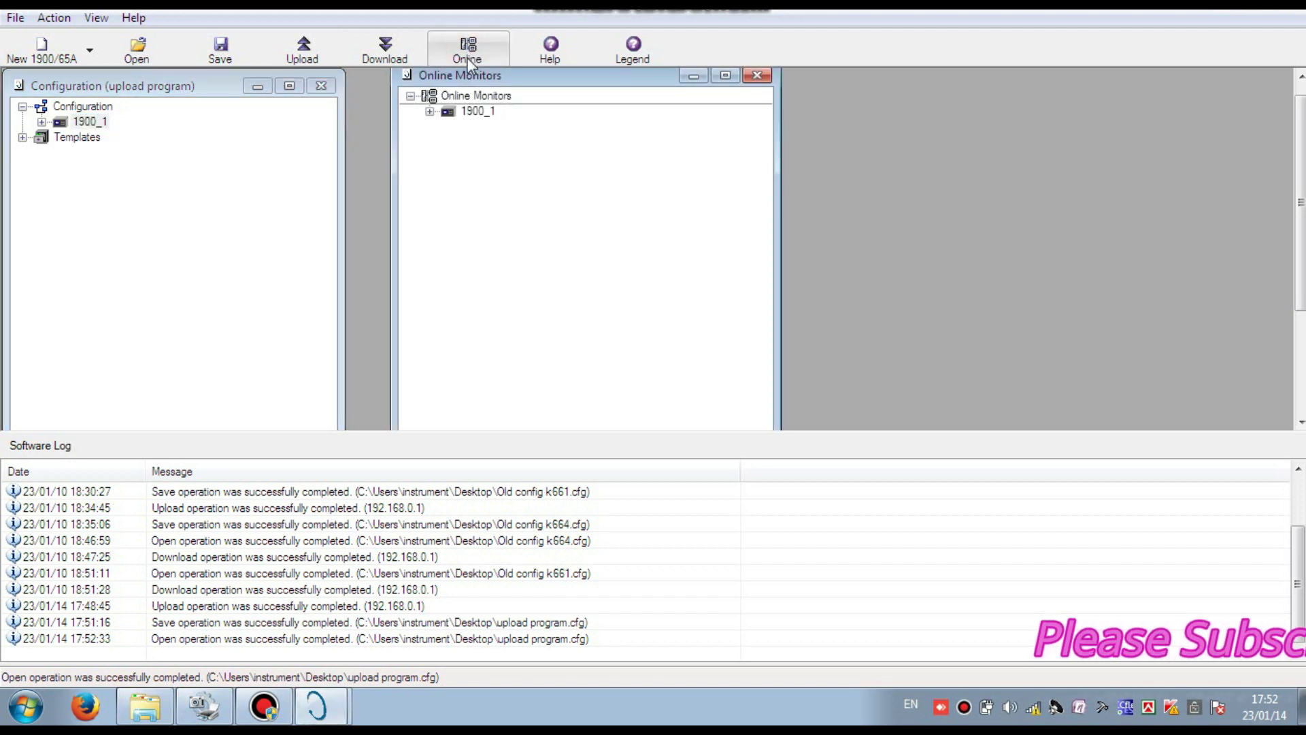
left_click(474, 113)
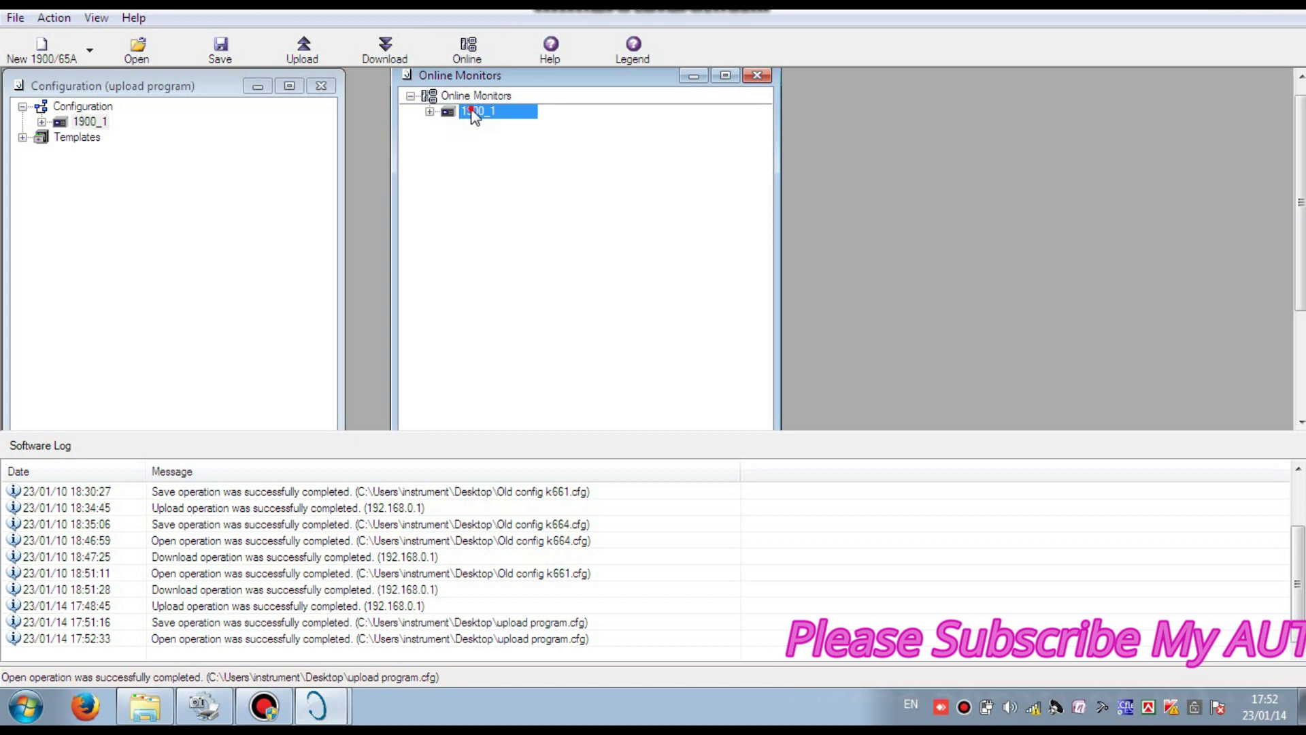
left_click(386, 50)
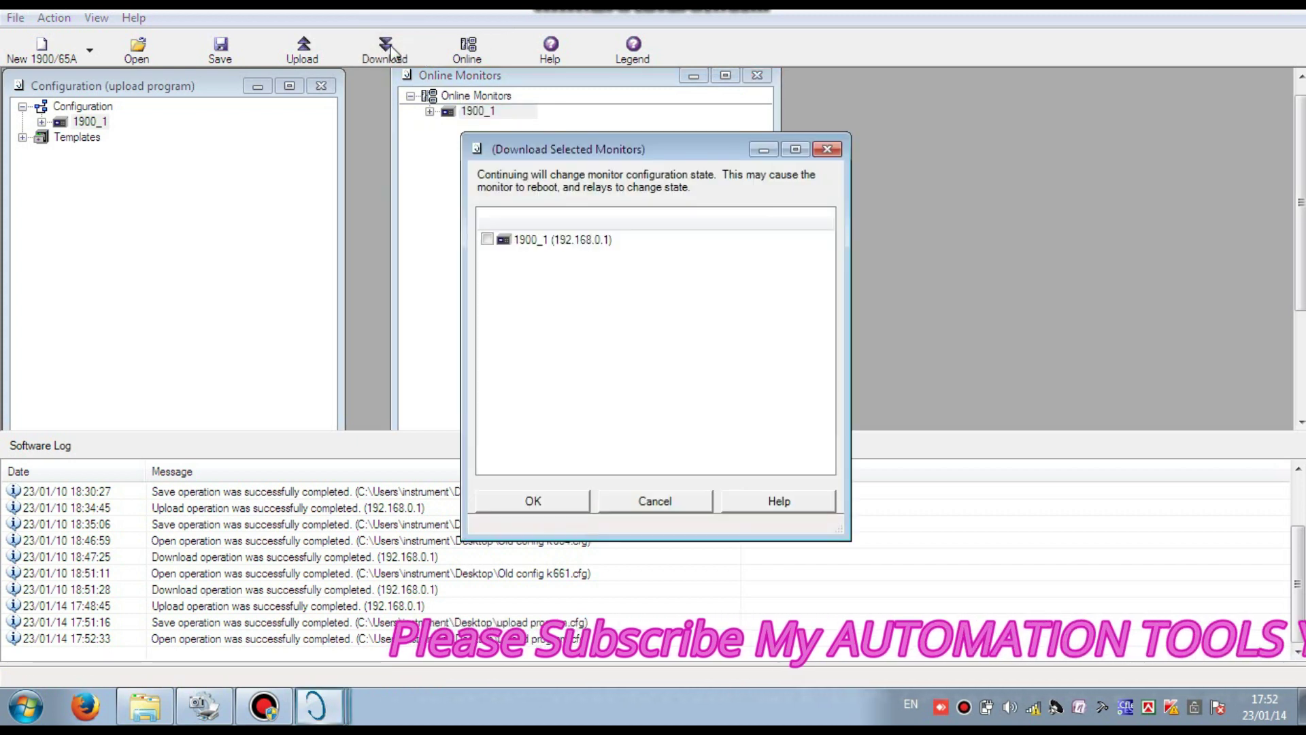
left_click(489, 239)
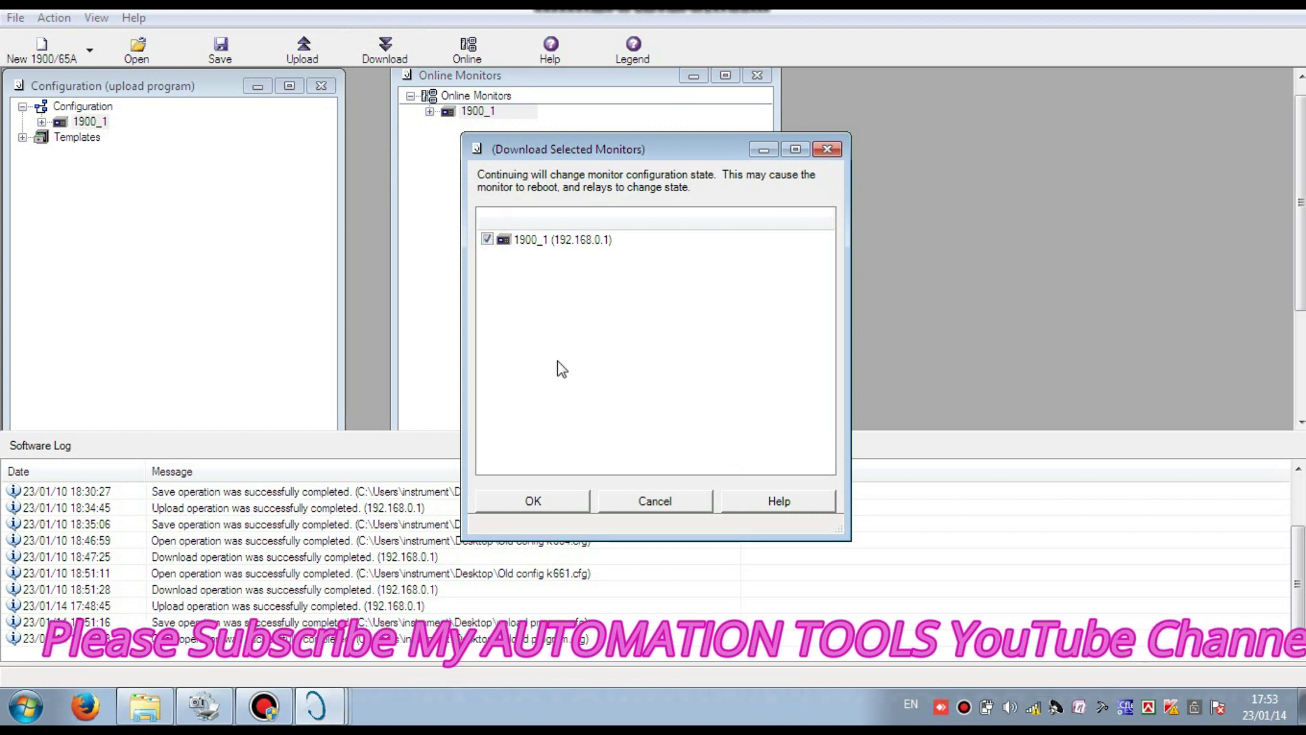
left_click(541, 500)
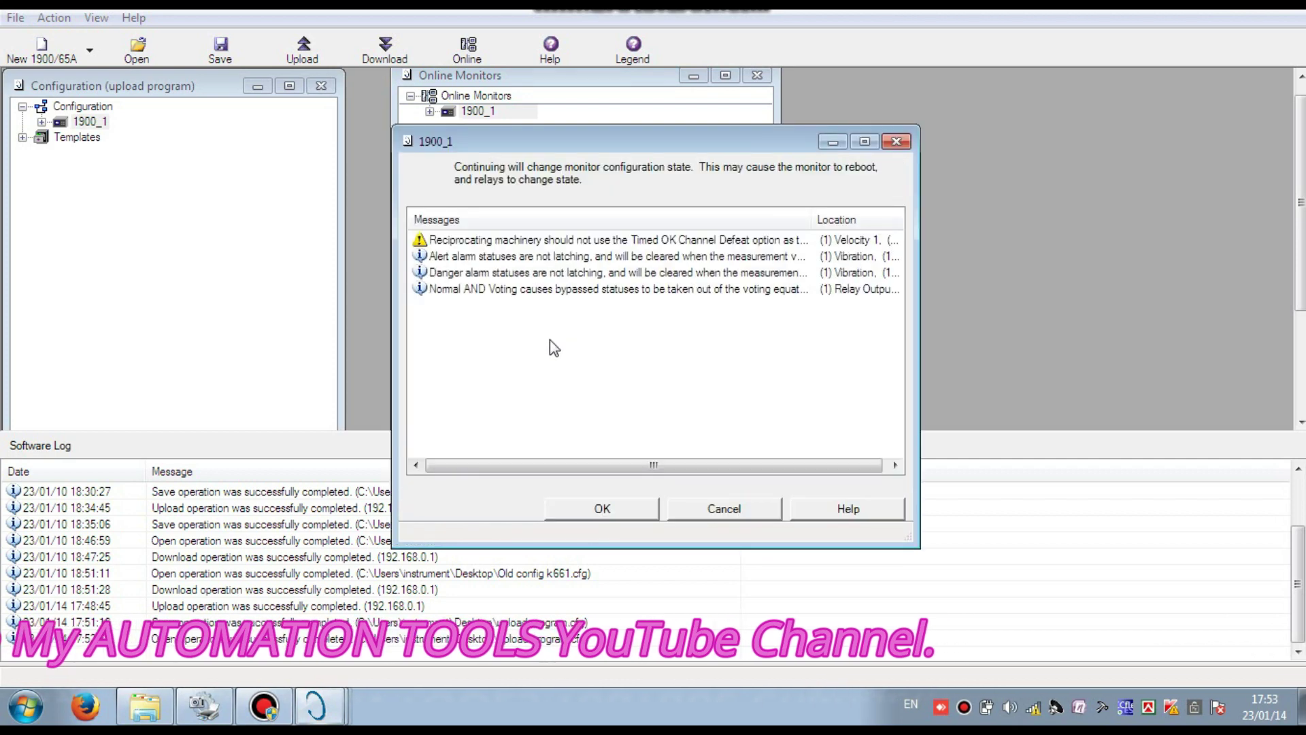
left_click(619, 517)
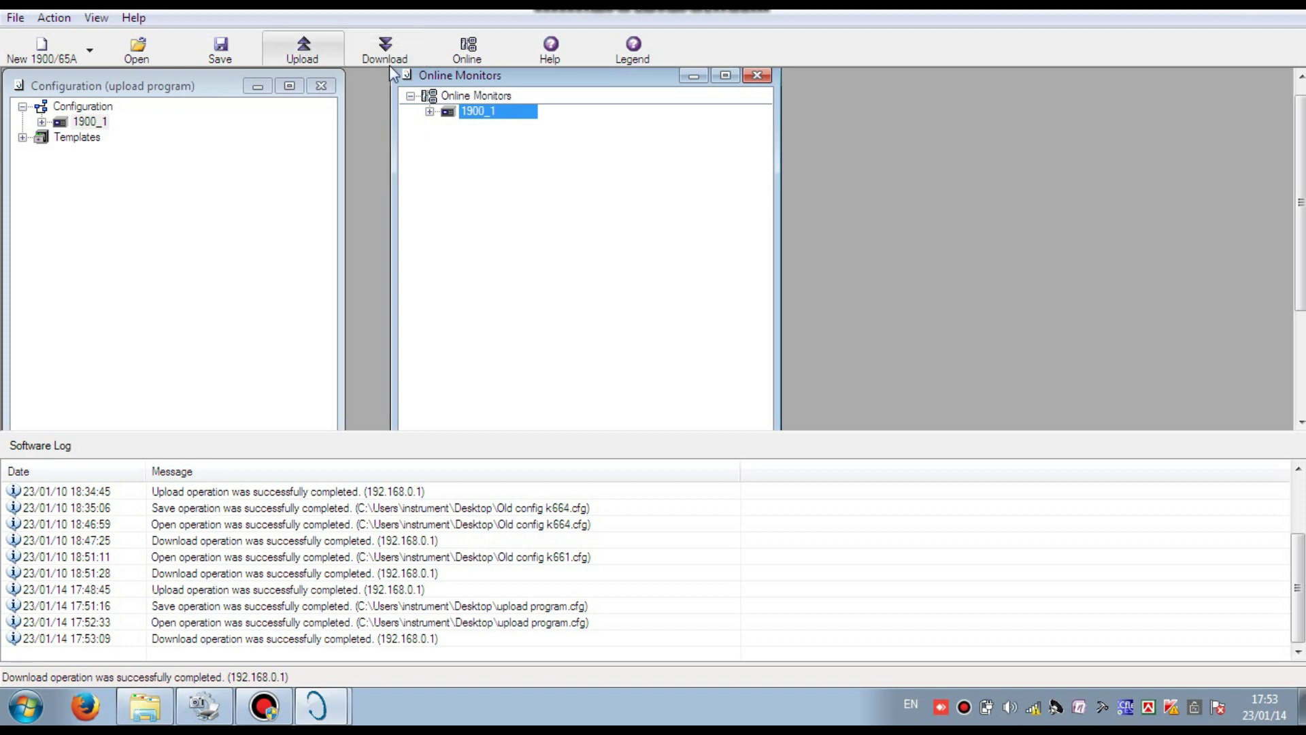
- Display the live online values for 1900_1 from the Action menu
left_click(94, 18)
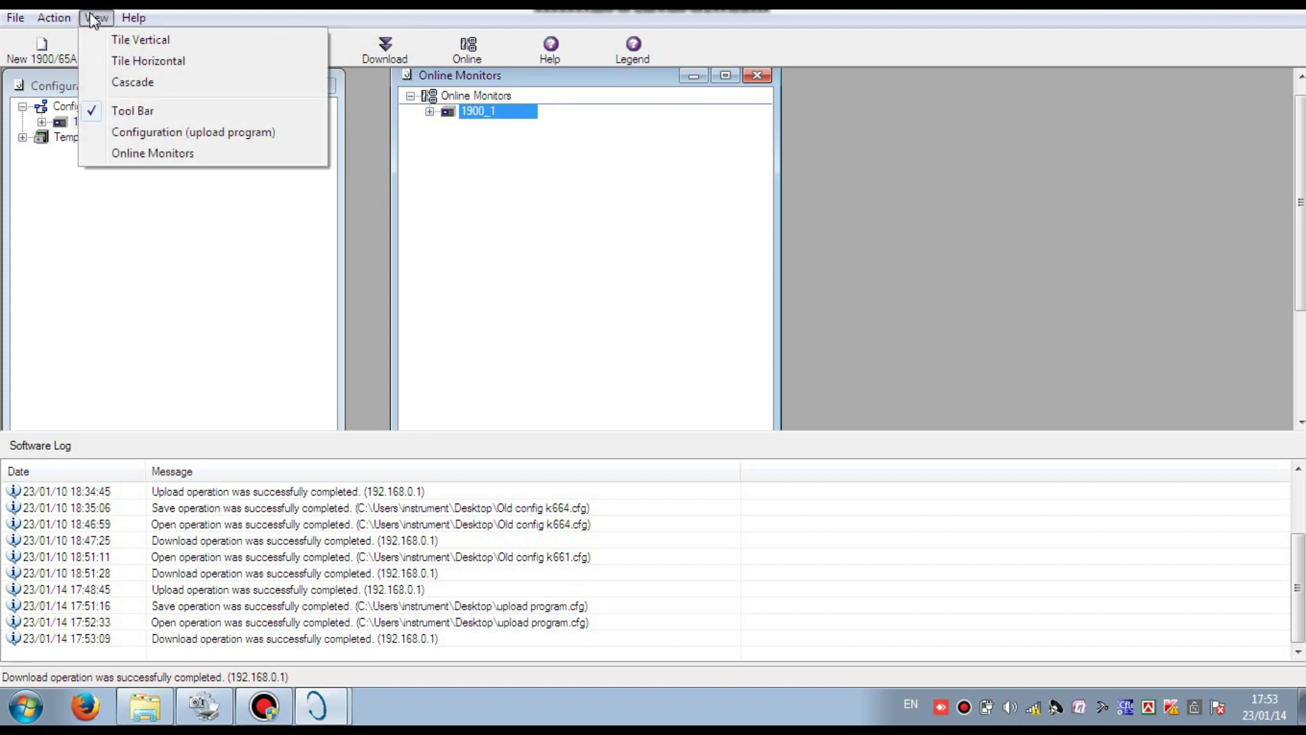
mouse_move(58, 17)
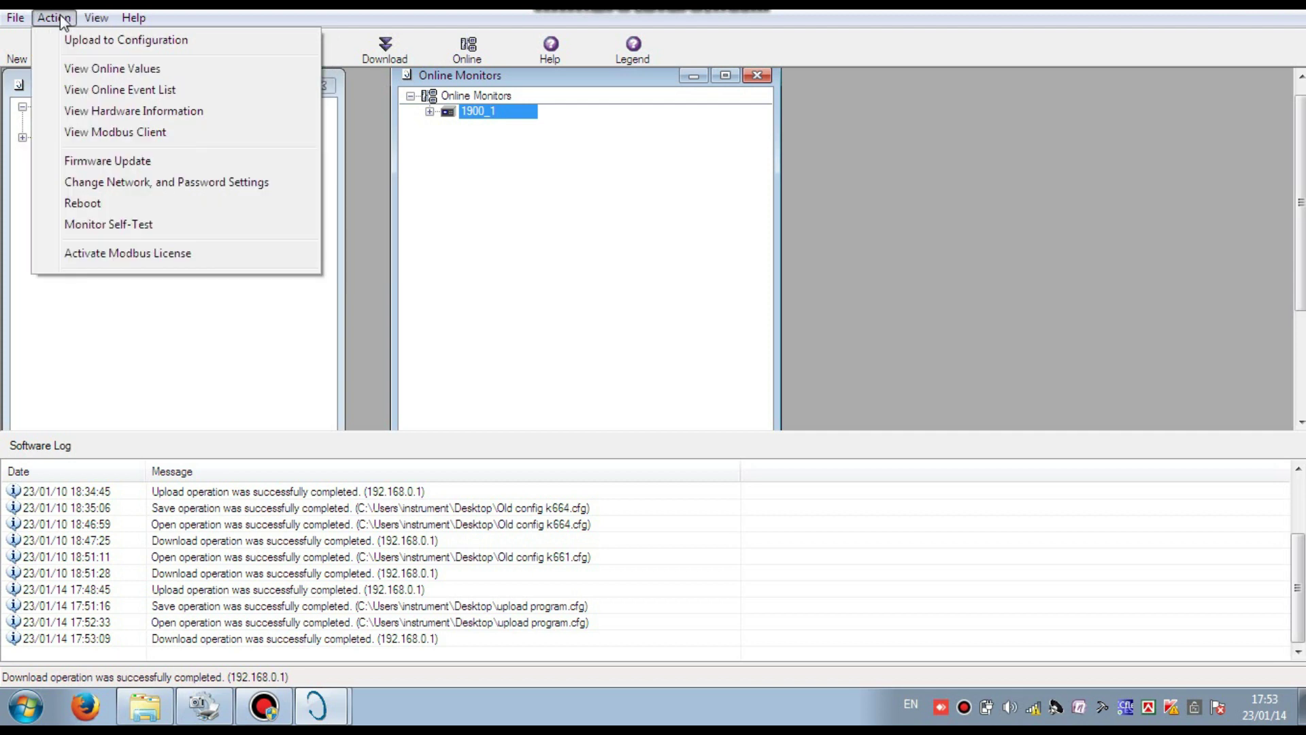
left_click(81, 71)
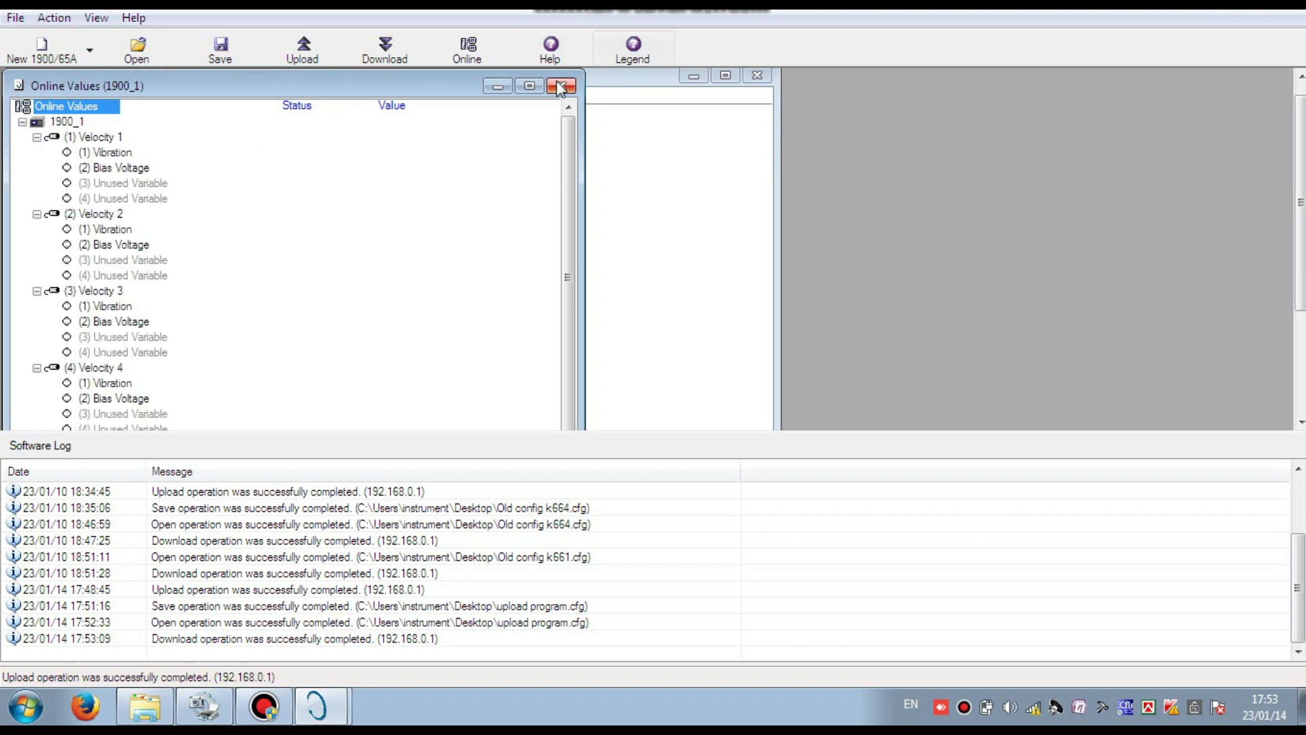
- Maximize the Online Values window, scroll down, and select the (2) Relay Output entry
left_click(530, 86)
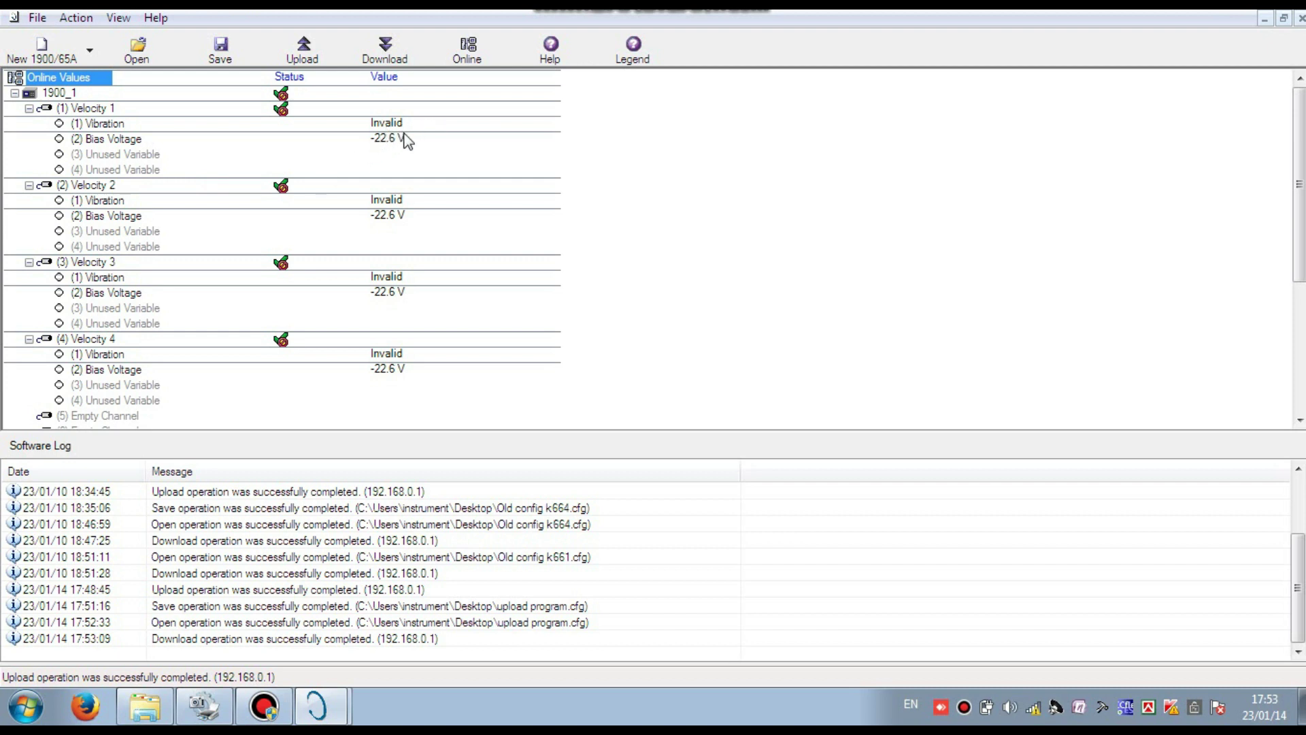
left_click(1299, 420)
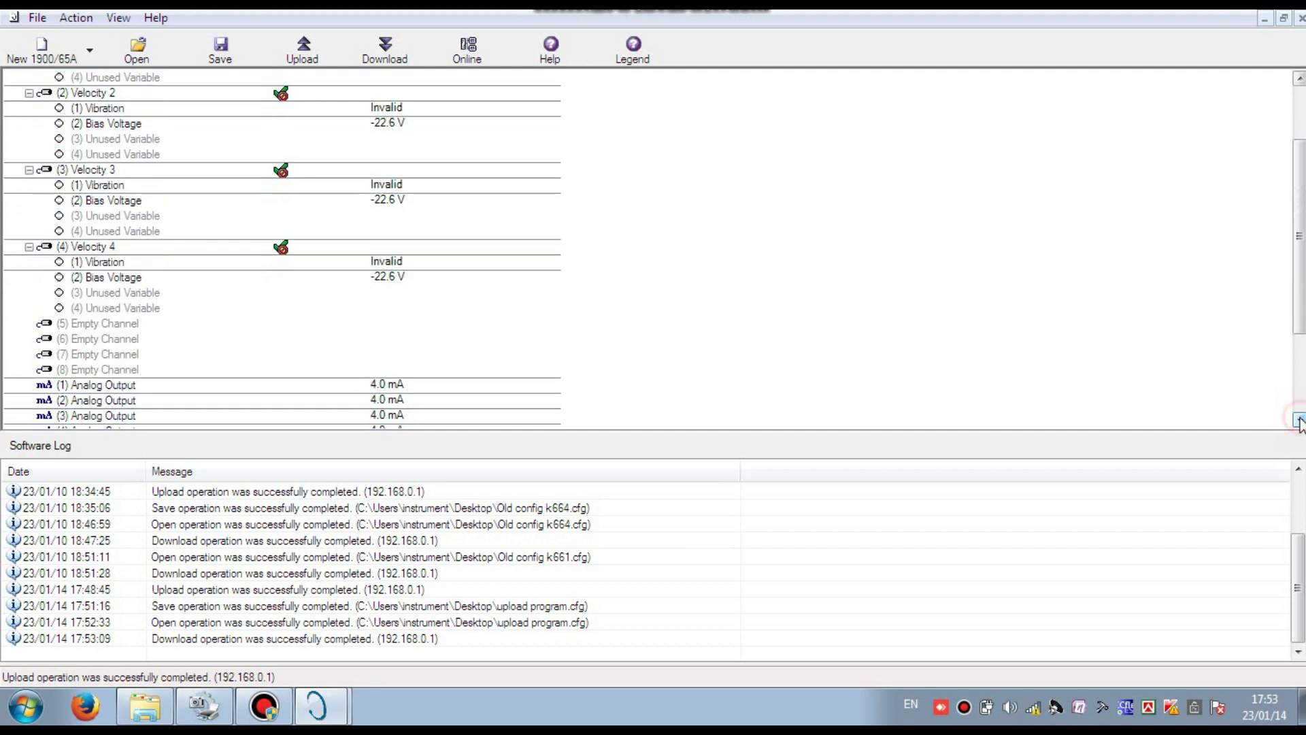
left_click_drag(1299, 421, 1299, 420)
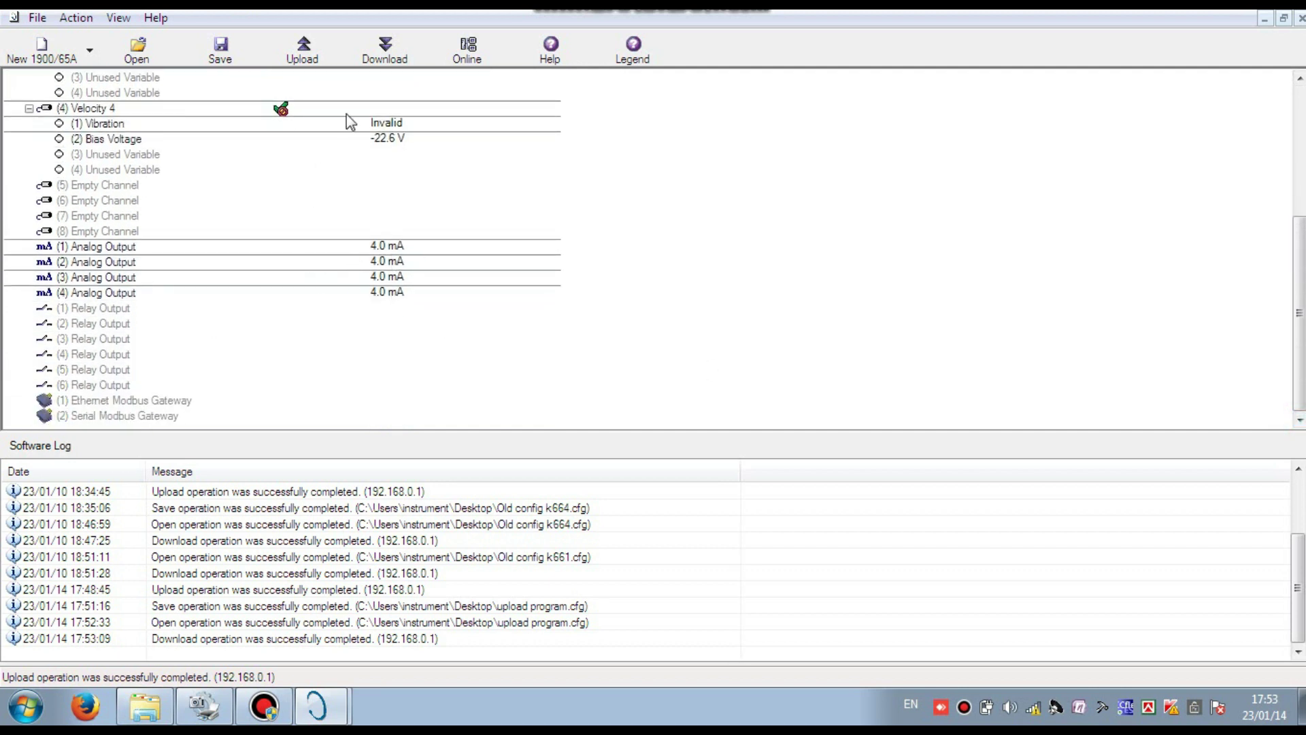
left_click(270, 323)
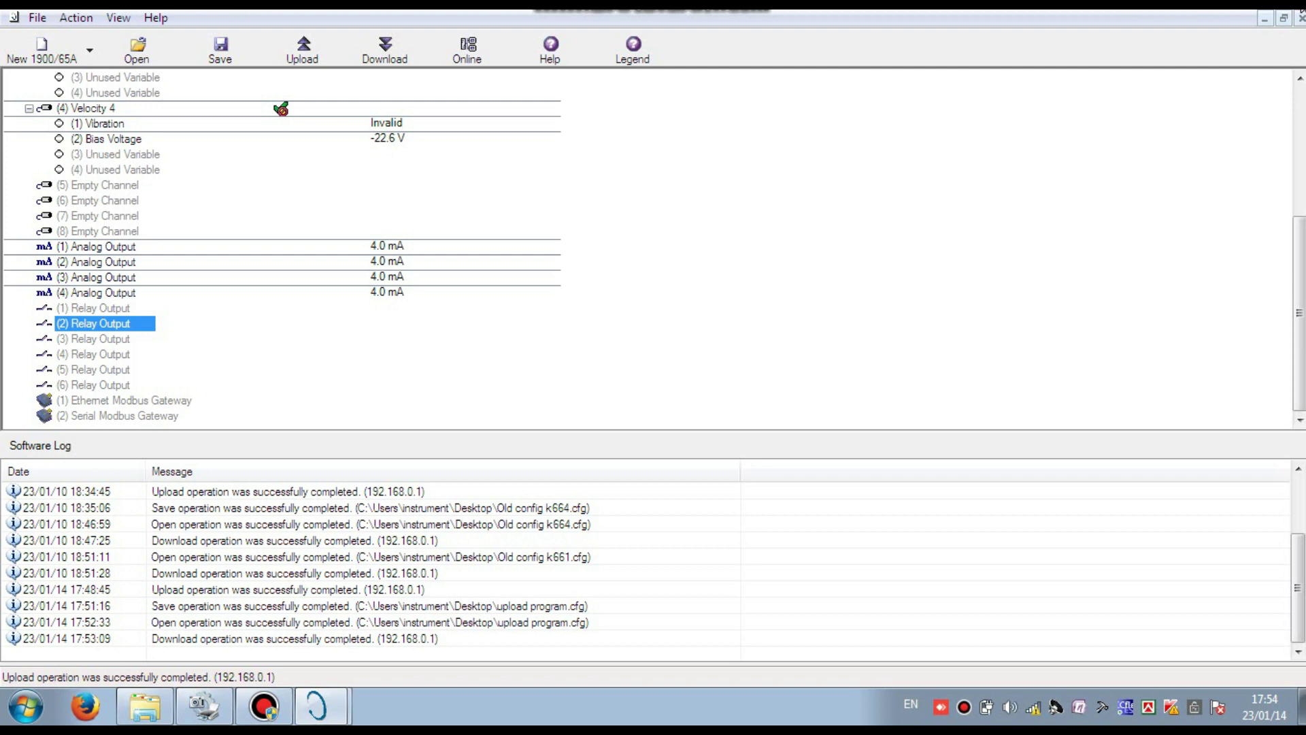
- Close the 1900 Configuration Software, declining to save changes, to return to the desktop
left_click(1300, 18)
left_click(727, 412)
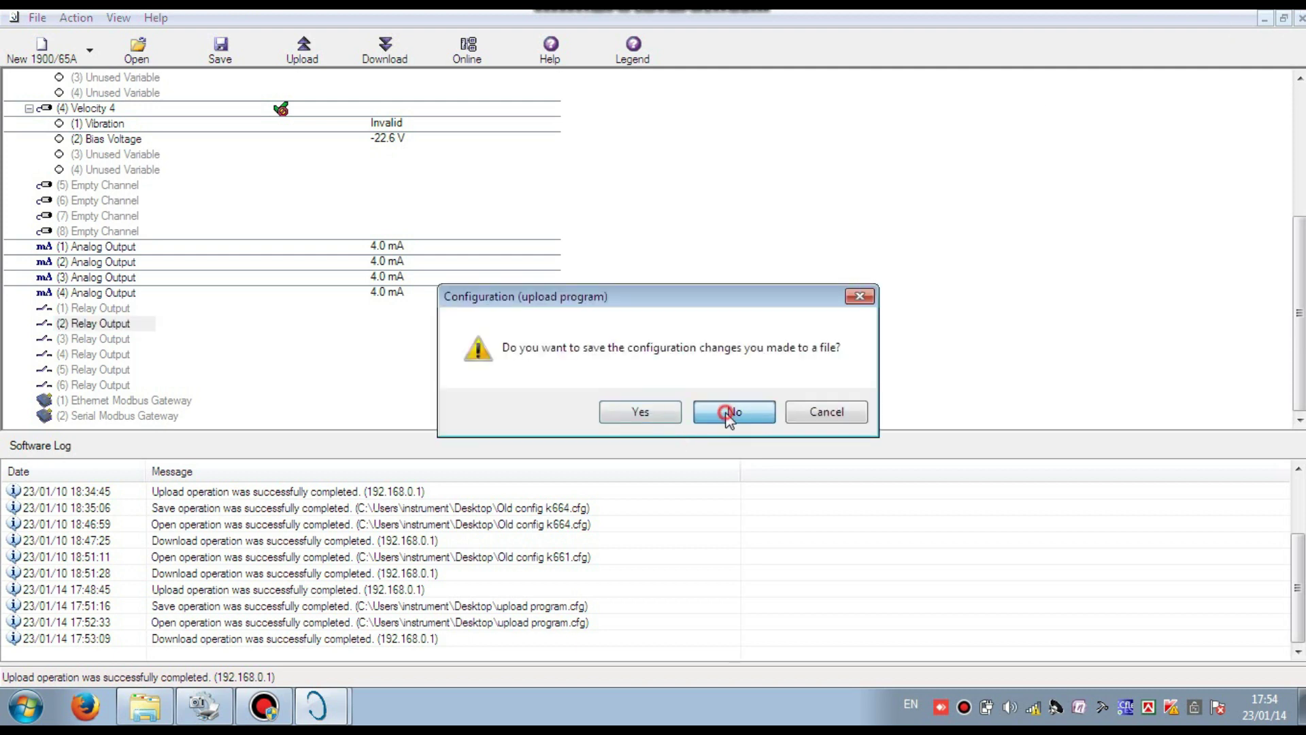
left_click(1299, 13)
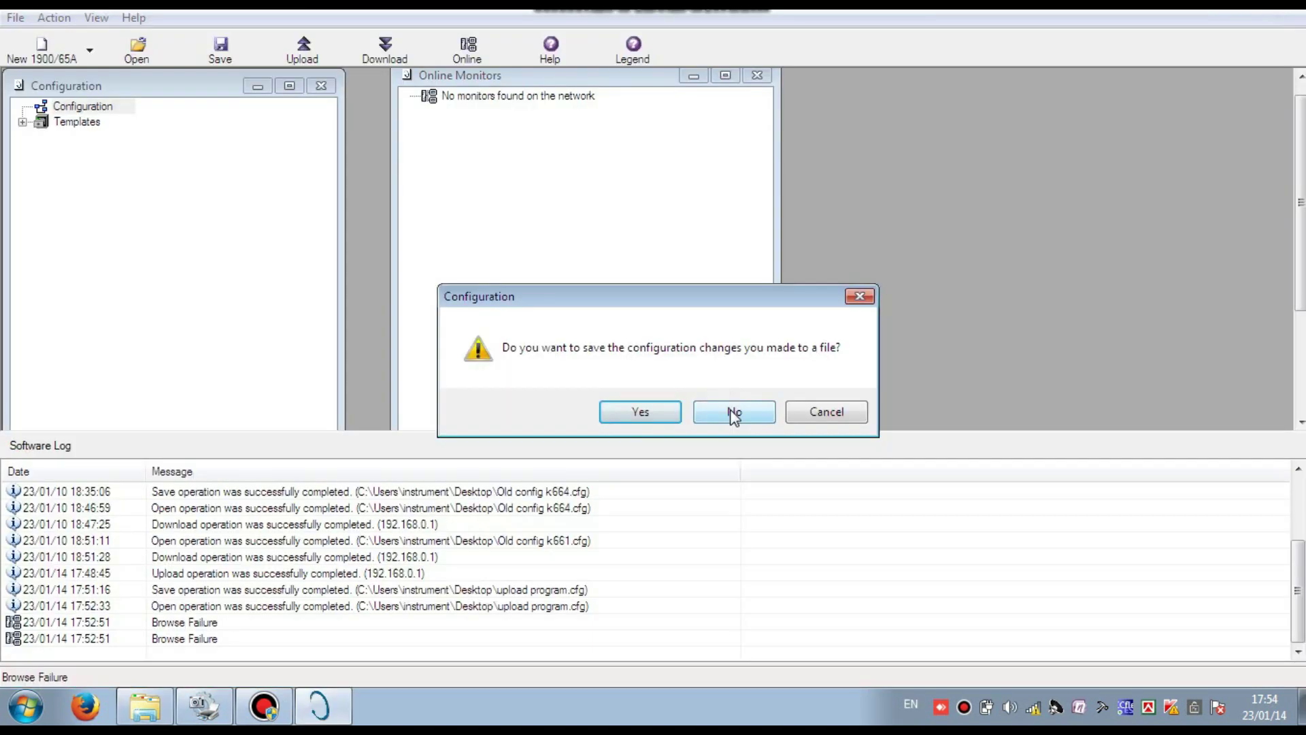
left_click(730, 411)
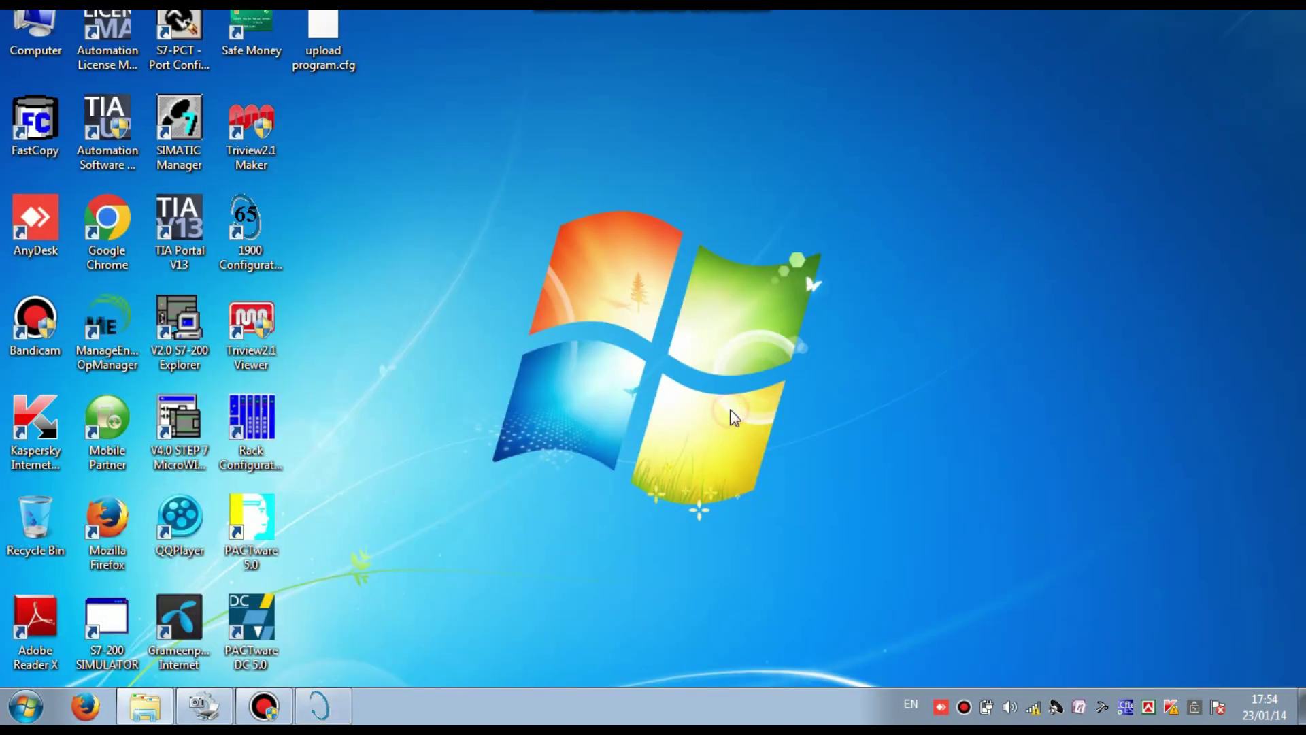